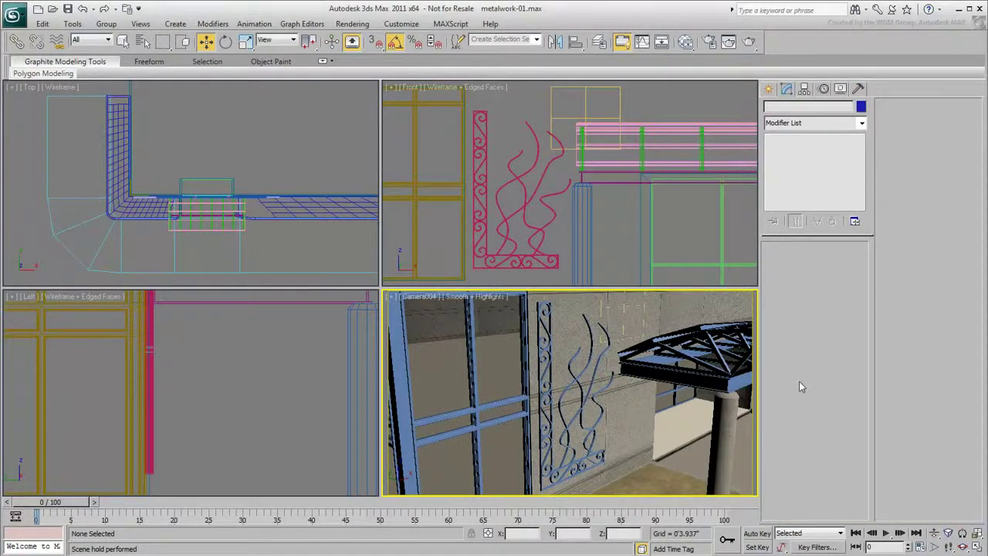
Render the Camera002 view of the blue steel canopy, close the frame, and select the Canopy group.
click(423, 296)
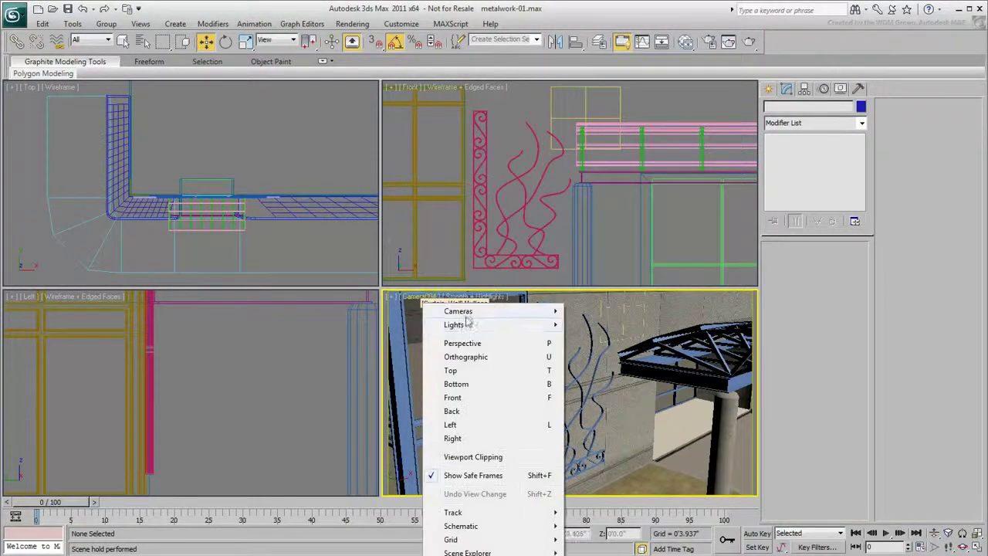
mouse_move(459, 311)
click(599, 325)
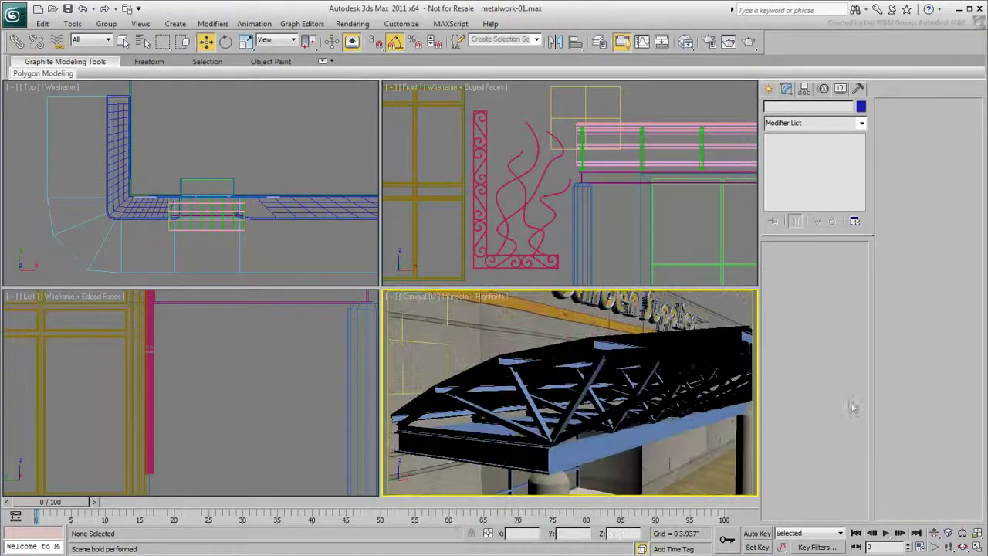
click(827, 401)
key(shift+q)
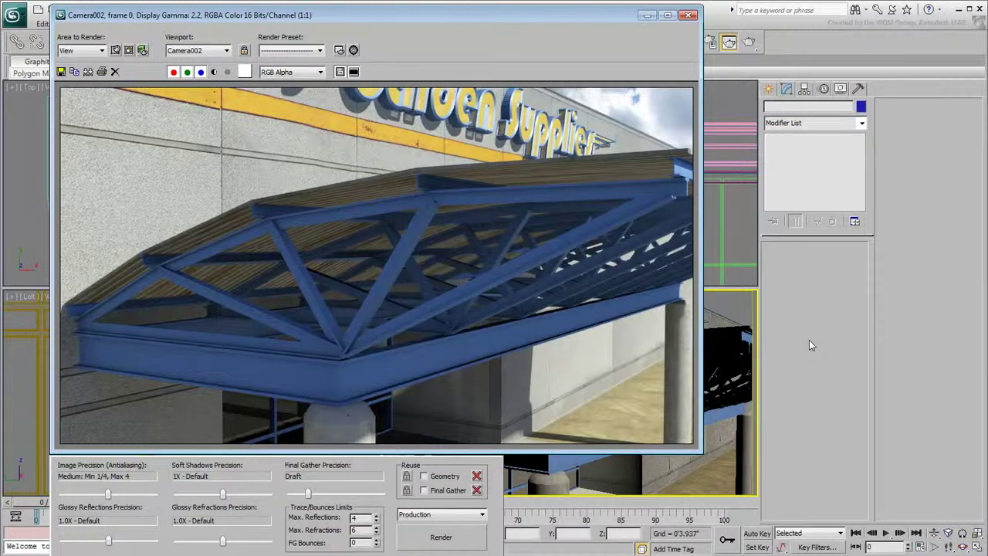
click(687, 14)
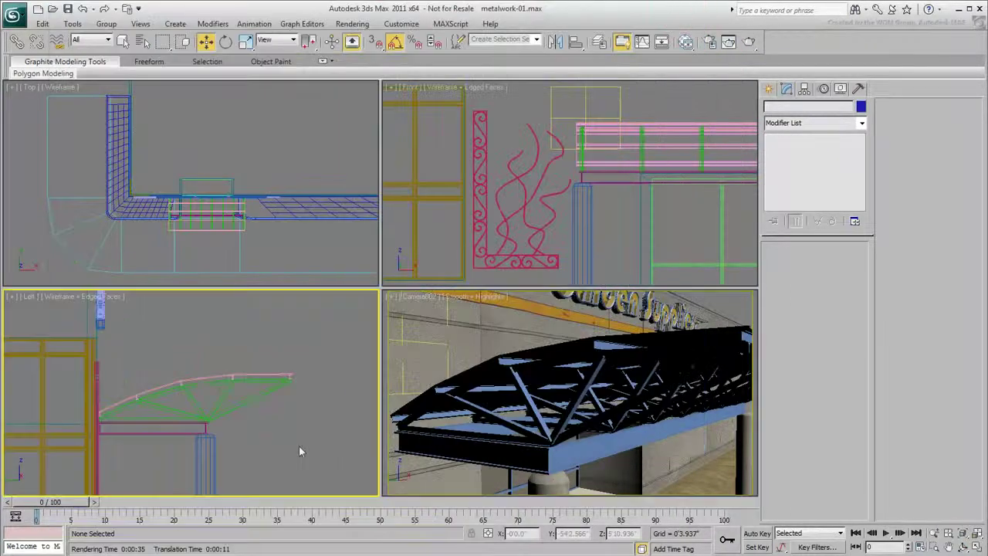
click(271, 394)
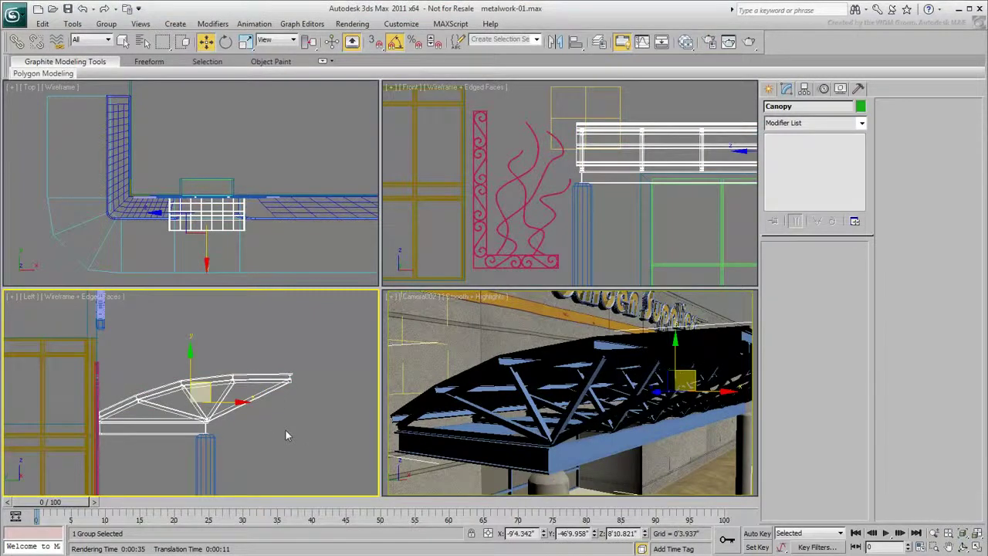
Hide the Canopy group and the pink line, then zoom in on the bare storefront columns.
key(Delete)
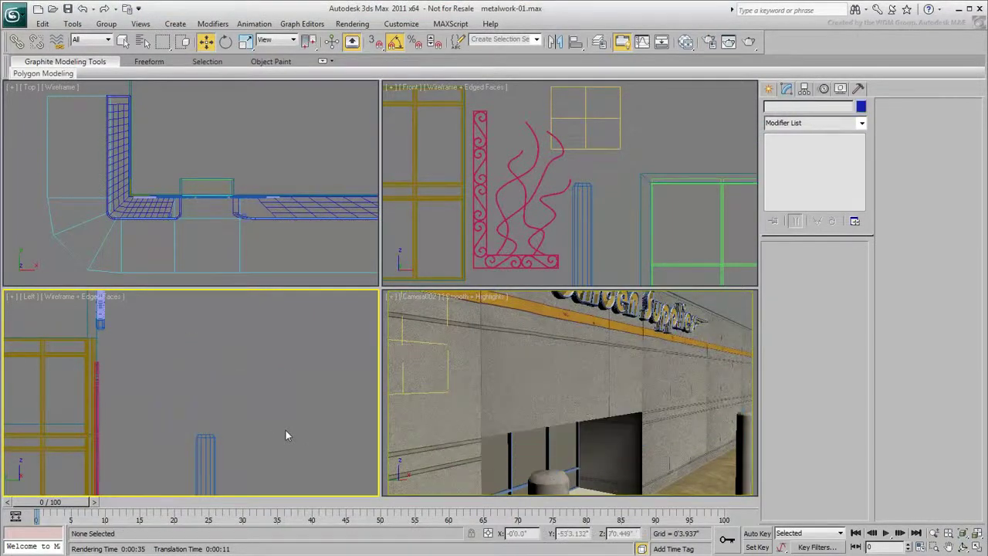
click(543, 229)
right_click(542, 228)
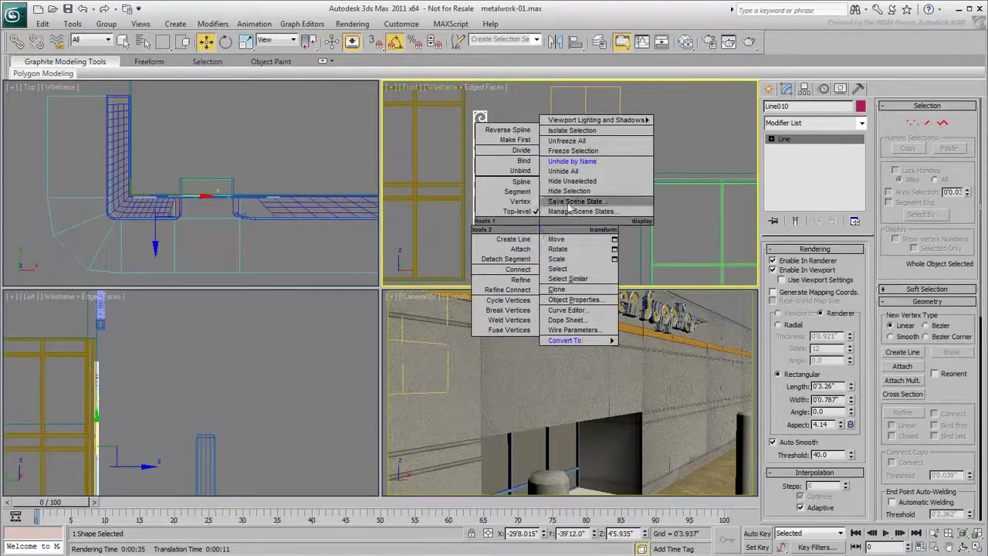
click(569, 199)
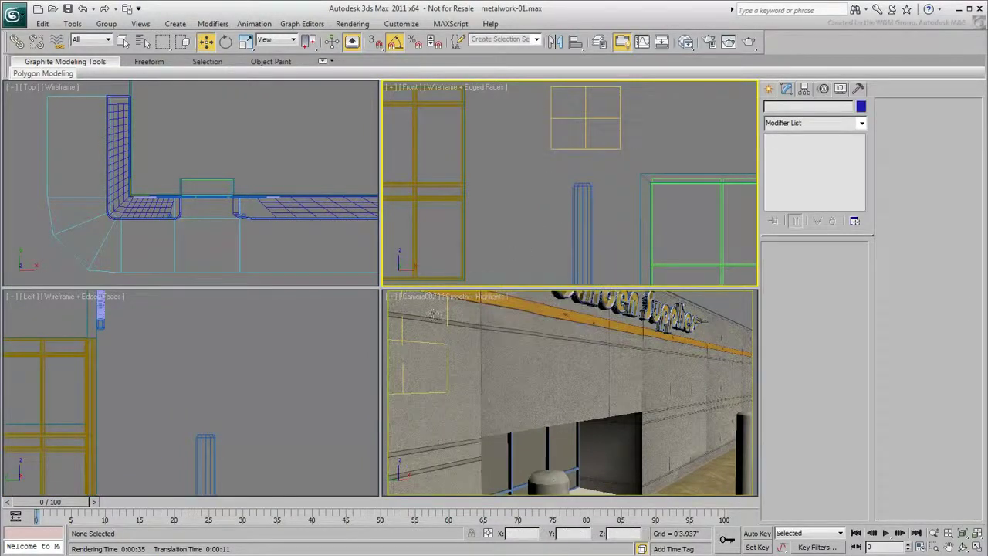
scroll(192, 215, up, 2)
scroll(192, 214, up, 2)
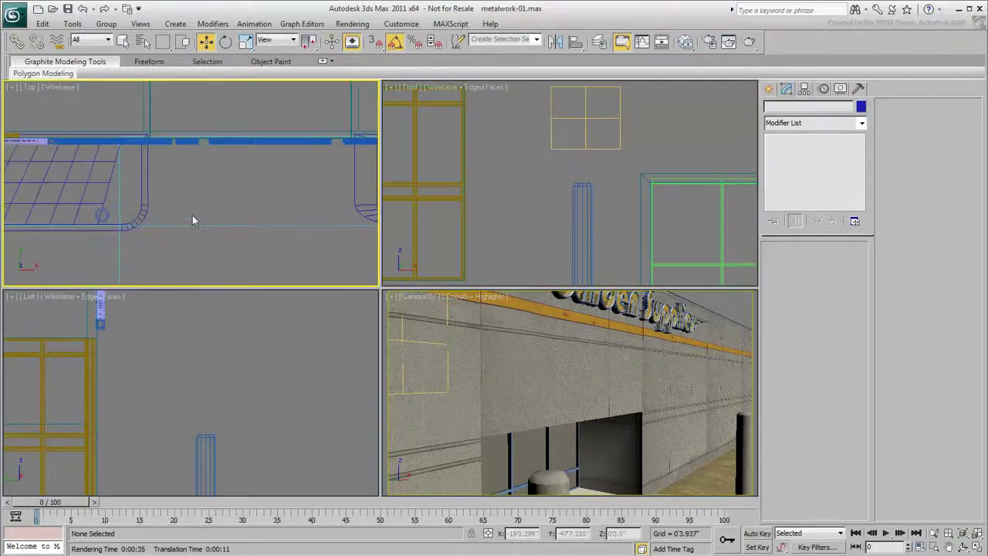
scroll(193, 214, up, 2)
Draw a rectangle about 8' by 29'6" across both column tops in the Top view.
click(768, 88)
click(787, 109)
click(839, 178)
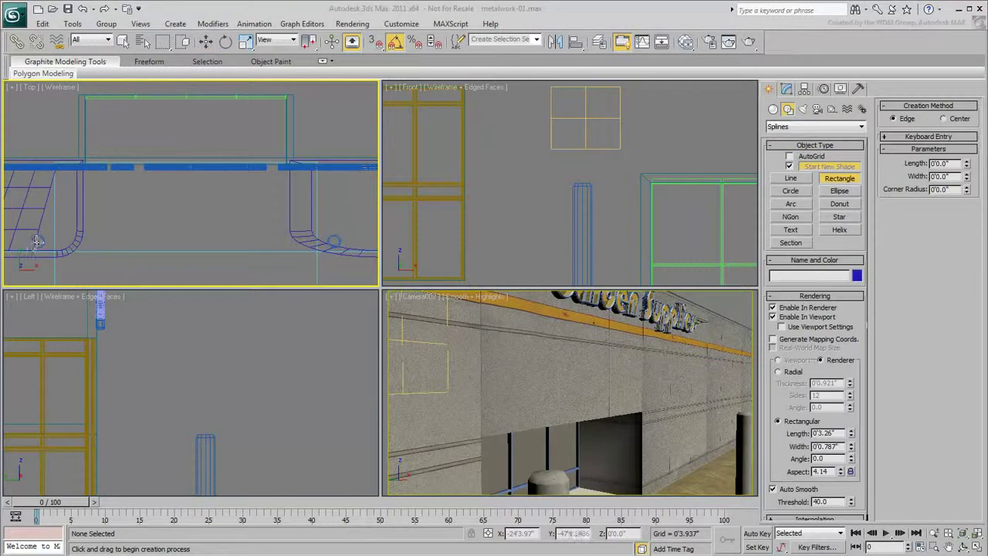
drag(37, 242, 337, 162)
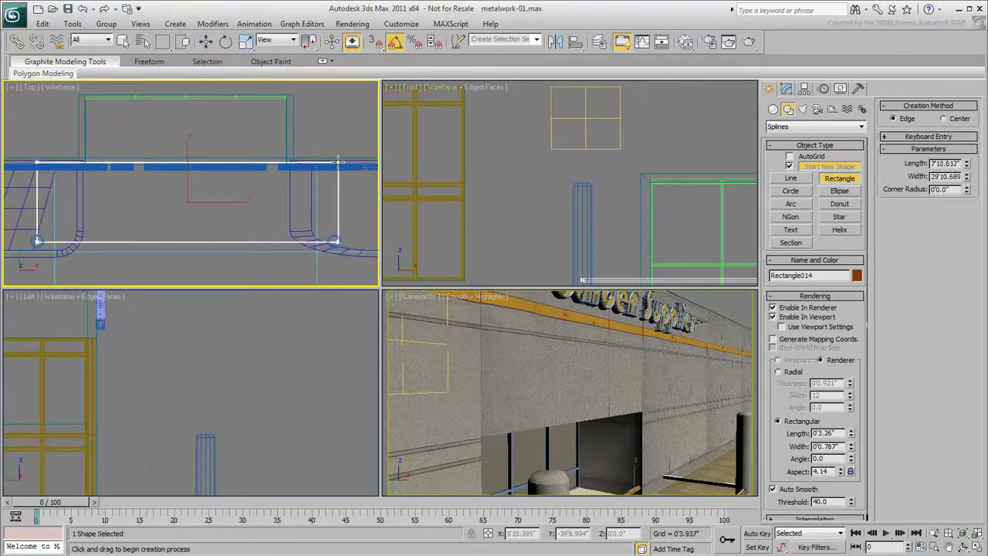
drag(336, 163, 334, 160)
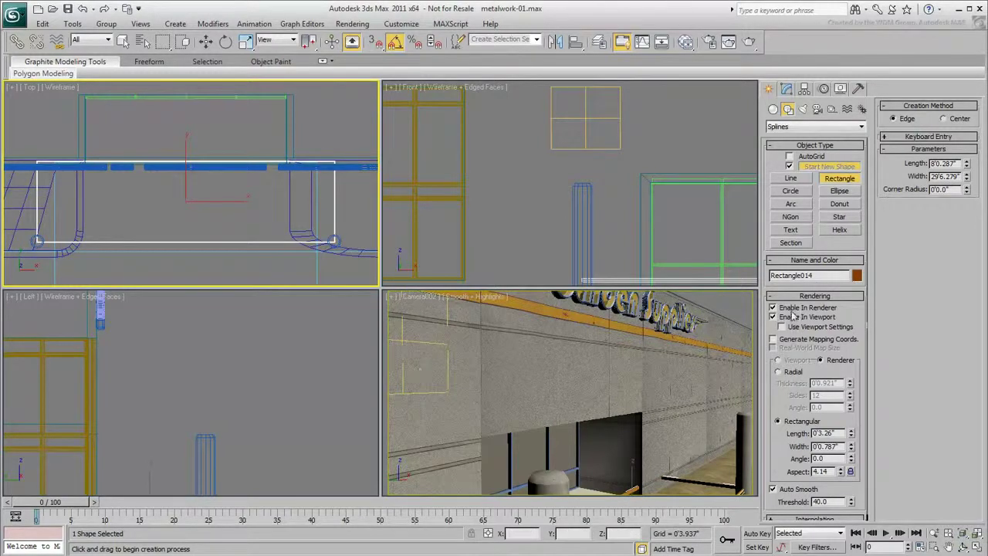
Turn off Enable In Viewport and Enable In Renderer for the rectangle.
click(786, 88)
click(774, 269)
click(779, 262)
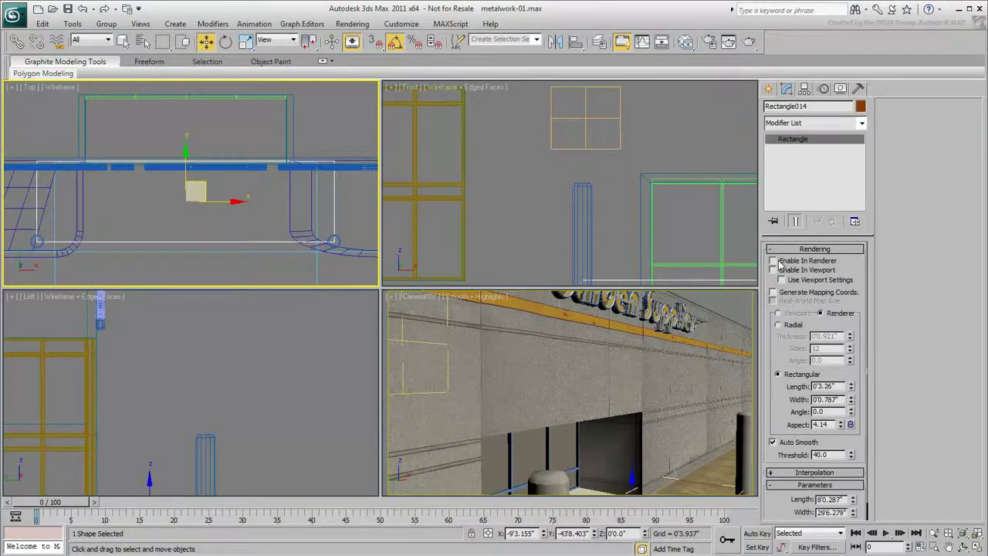
Raise the rectangle to column-top height in the Left view.
middle_drag(216, 442, 227, 339)
drag(162, 398, 166, 296)
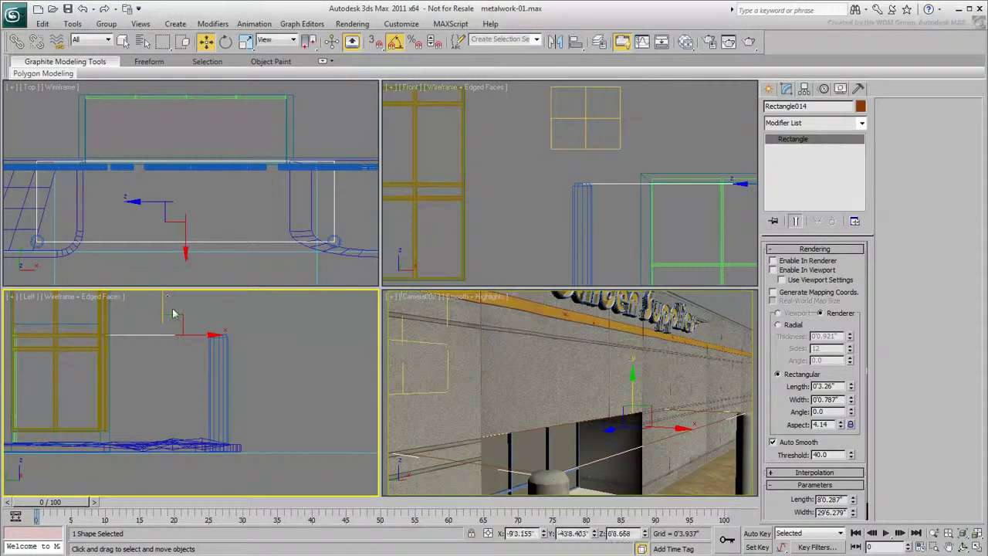
scroll(212, 326, up, 5)
drag(147, 379, 147, 376)
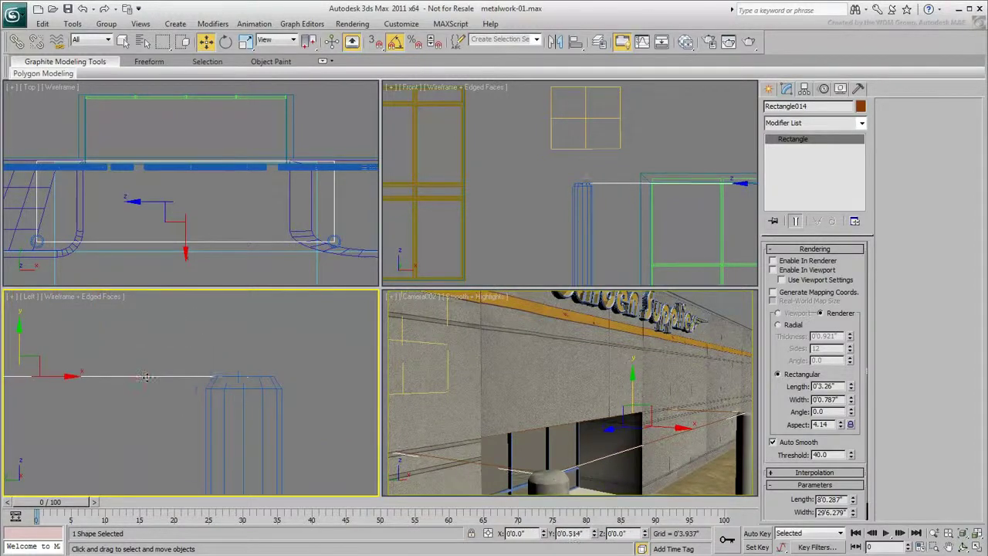
scroll(170, 343, down, 3)
scroll(164, 386, down, 3)
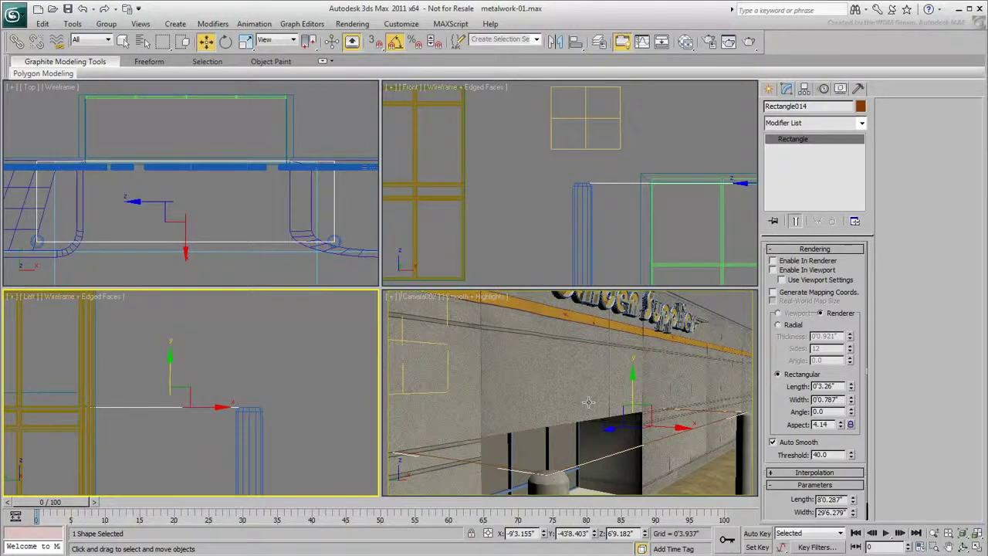
Set the rectangle's object colour to blue.
click(859, 106)
click(539, 278)
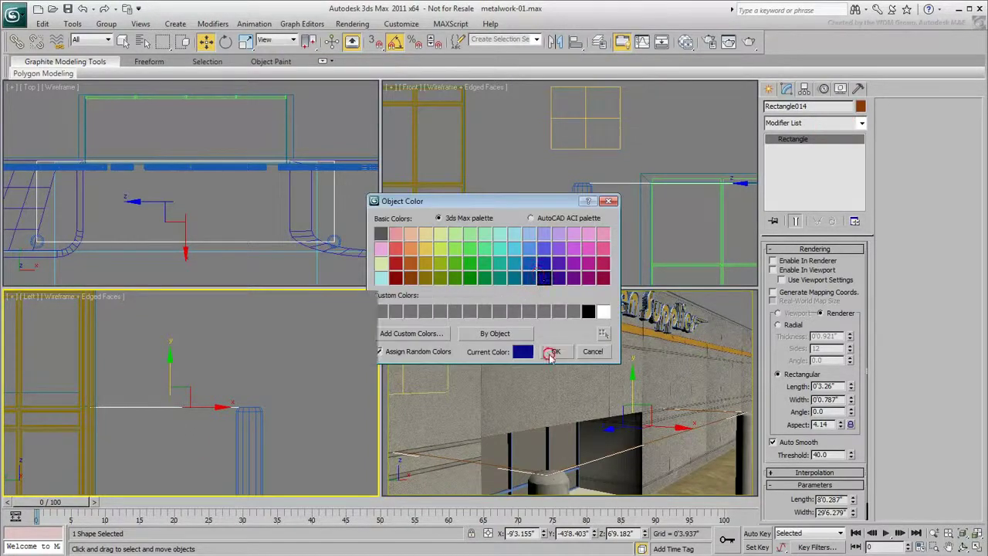
click(555, 351)
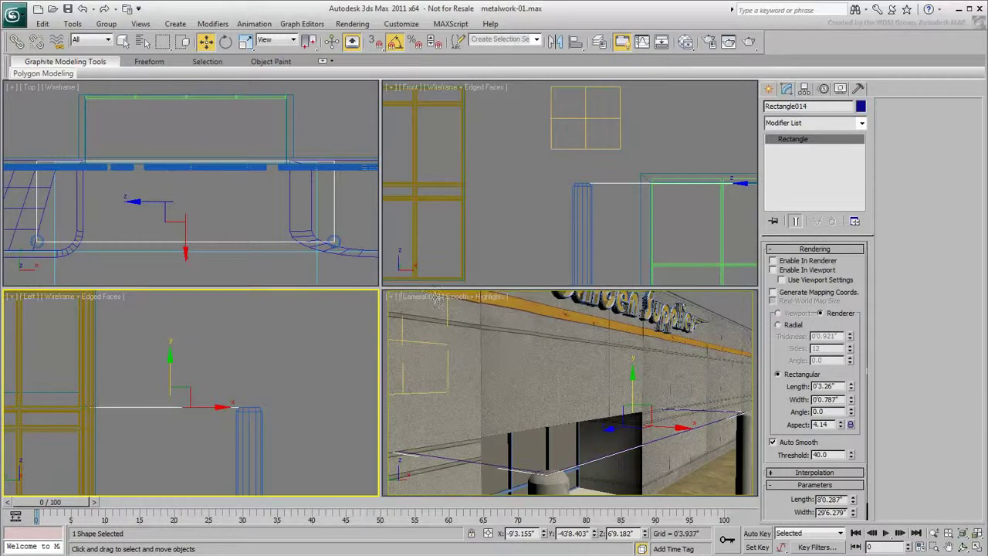
Add a Sweep modifier to the rectangle.
click(803, 124)
scroll(810, 386, down, 10)
click(810, 500)
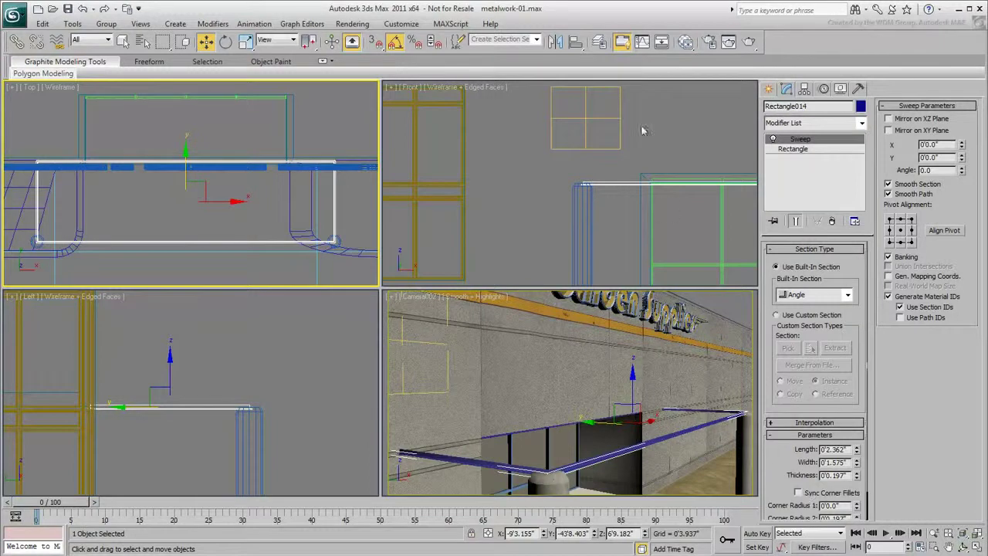
Zoom and orbit to a shaded close-up of the swept rail's corner above a column.
scroll(584, 193, up, 3)
scroll(575, 209, up, 3)
scroll(571, 216, up, 2)
alt+middle_drag(569, 217, 583, 217)
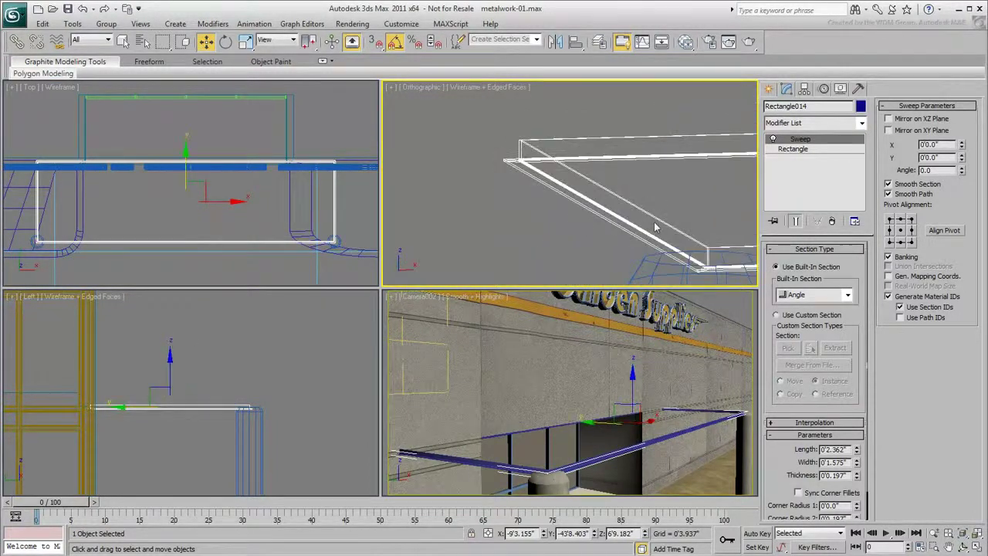
key(F3)
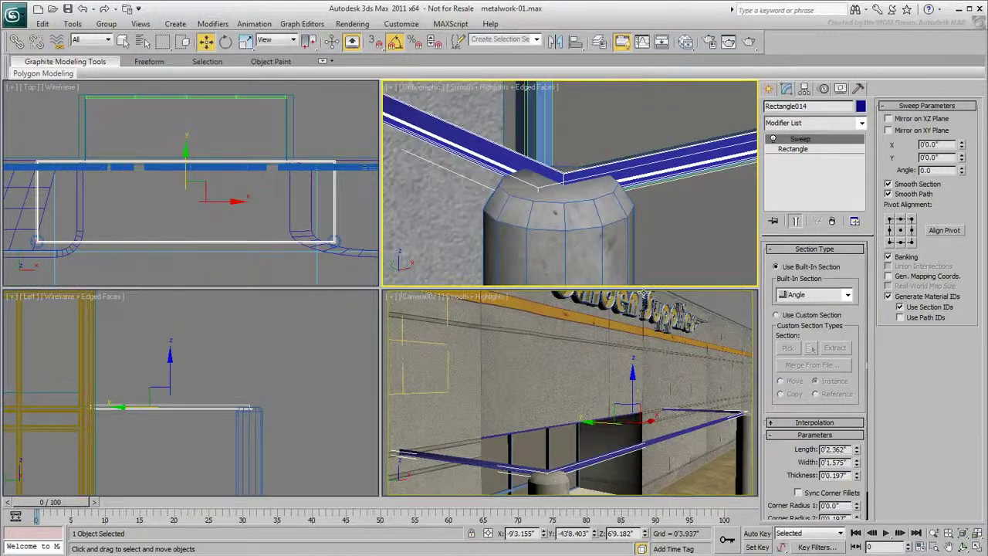
Toggle the sweep between custom and built-in sections, keeping Angle, and reopen the built-in section list.
click(848, 294)
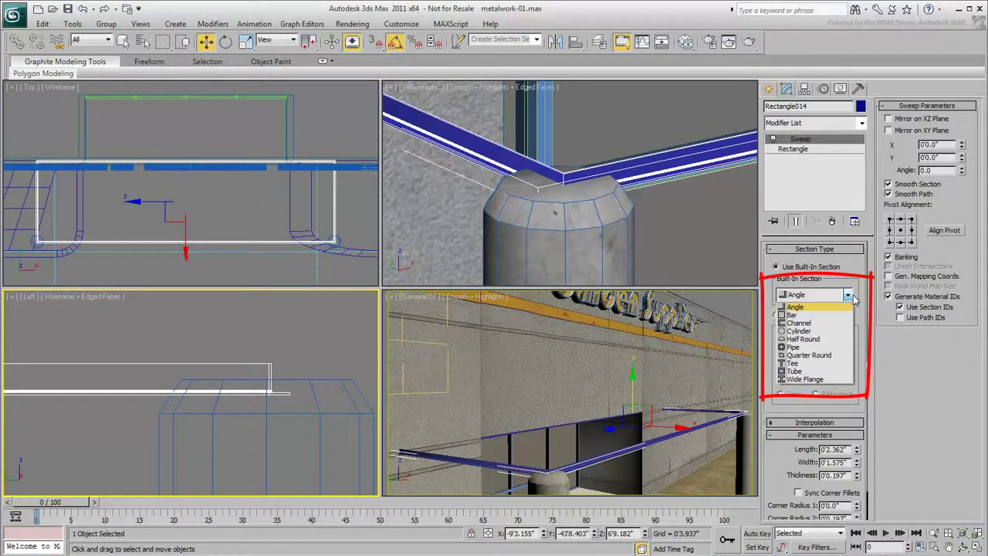
click(853, 298)
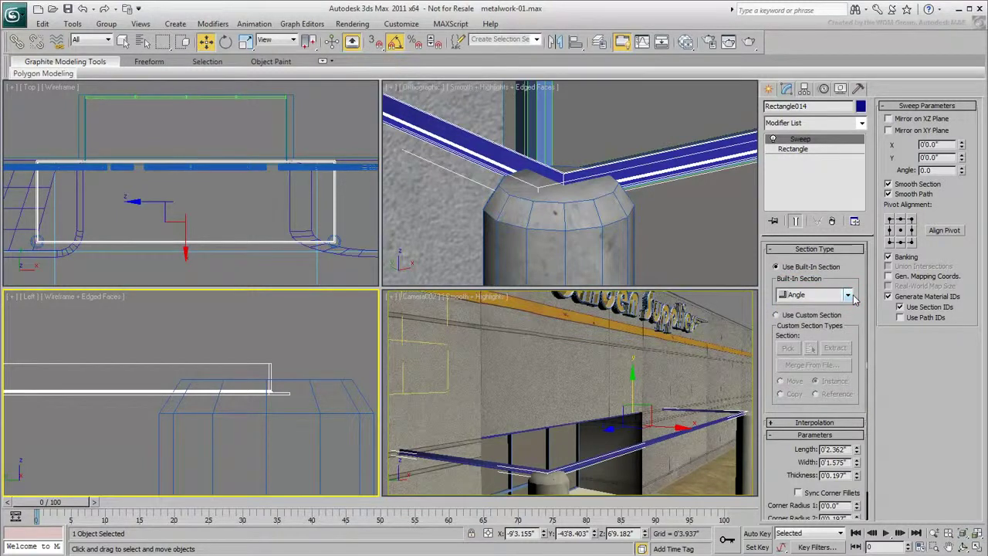
click(776, 314)
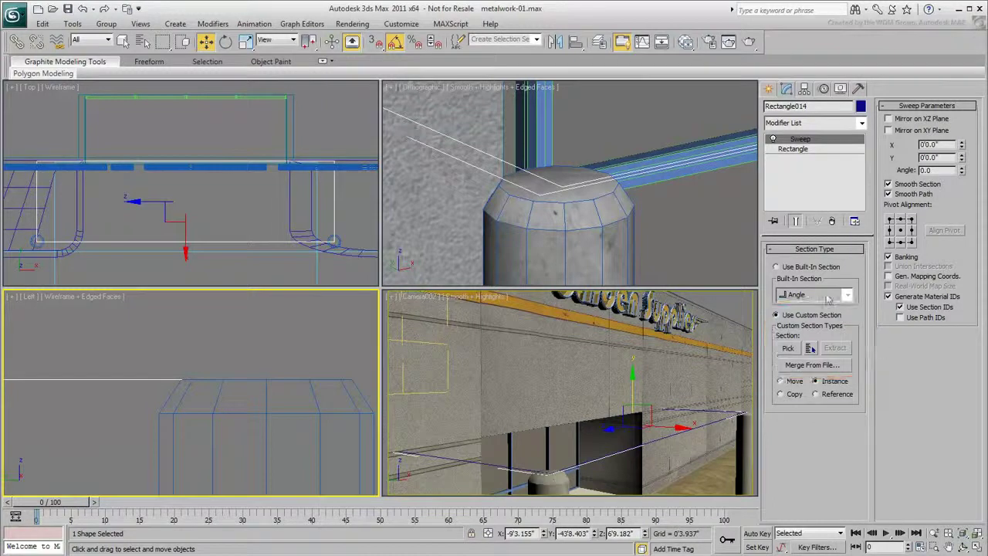
click(775, 267)
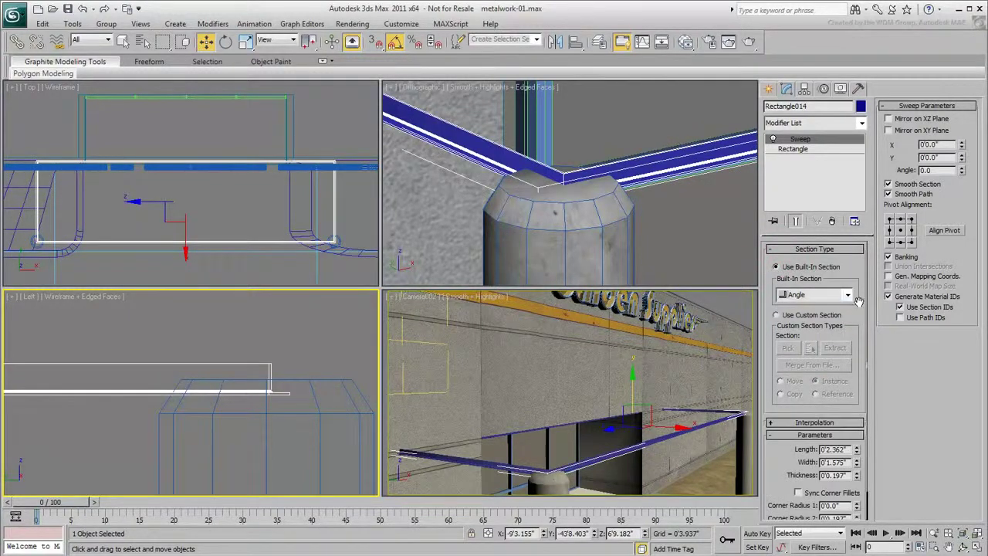
click(848, 298)
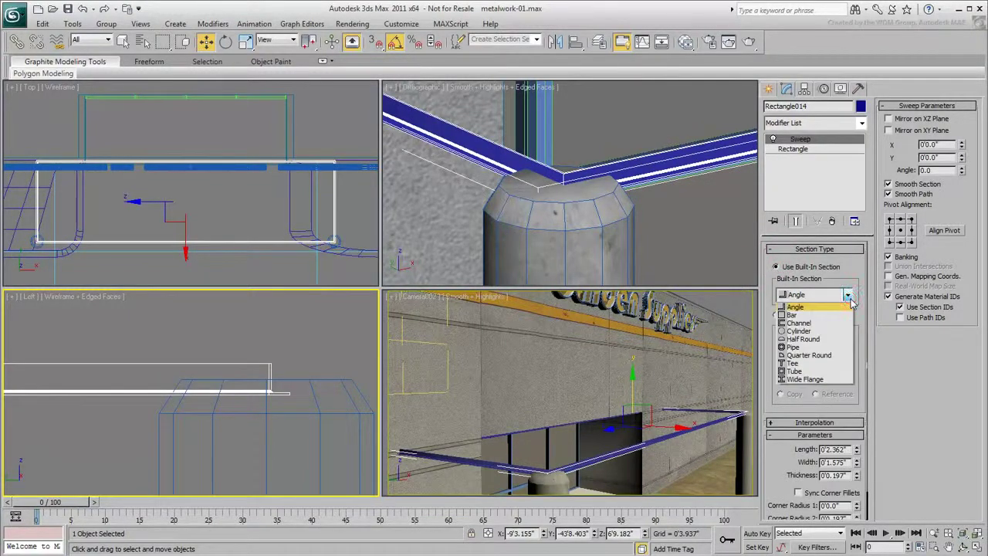
Change the sweep section to Wide Flange and centre it on the rectangle path.
click(804, 380)
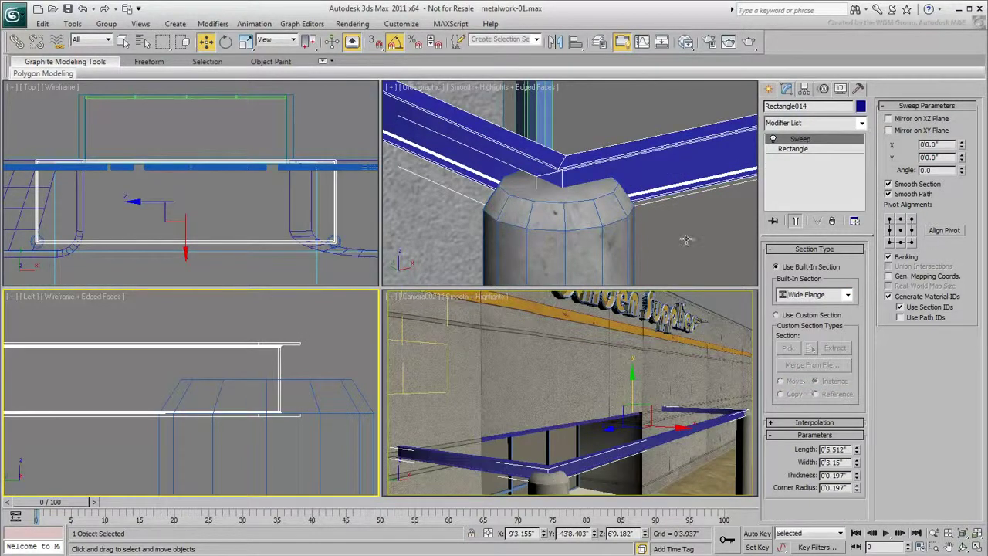
middle_drag(685, 240, 681, 236)
mouse_move(872, 196)
mouse_down()
mouse_move(868, 263)
mouse_move(938, 198)
mouse_up()
click(901, 231)
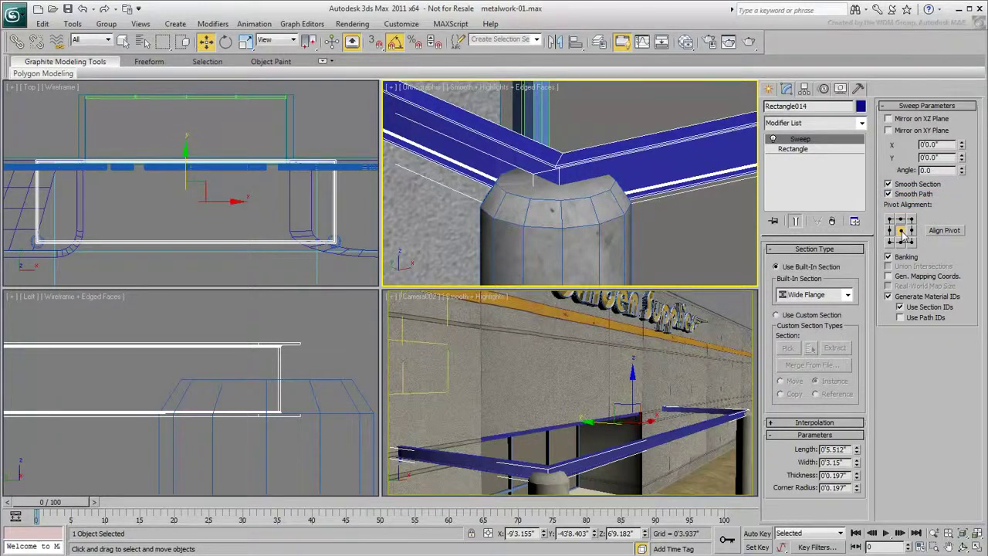
Try several pivot alignments, settling on bottom-middle alignment of the beam to the path.
click(898, 229)
click(900, 220)
click(911, 220)
click(890, 230)
click(911, 230)
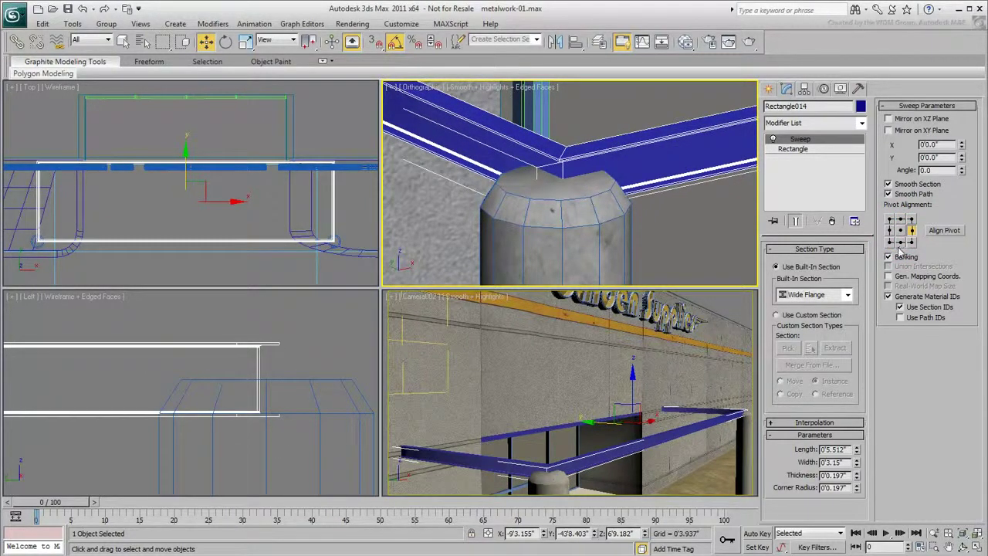
click(900, 242)
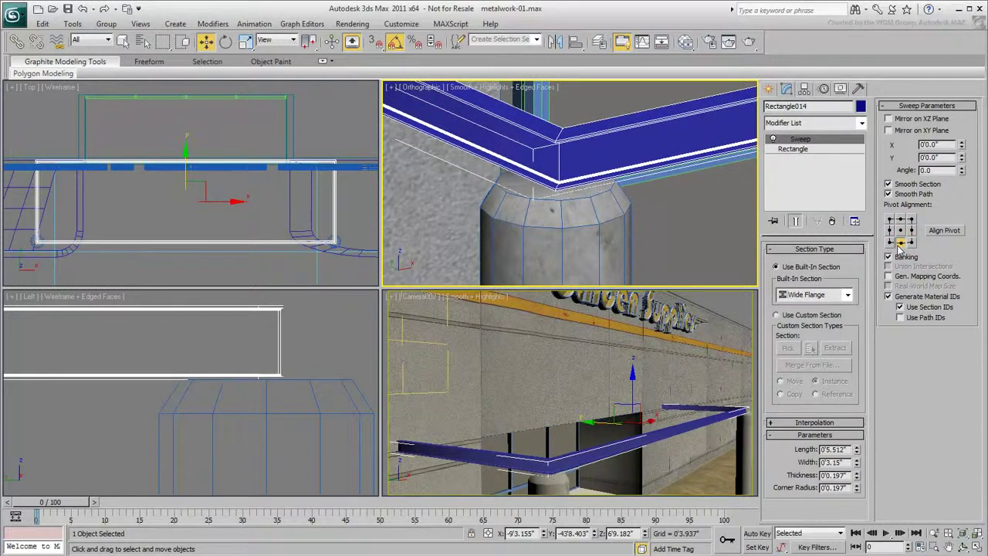
Size the Wide Flange to 0'9.866" length, 0'4.0" width, 0'0.728" thickness, 0.197" corner radius.
drag(856, 456, 855, 402)
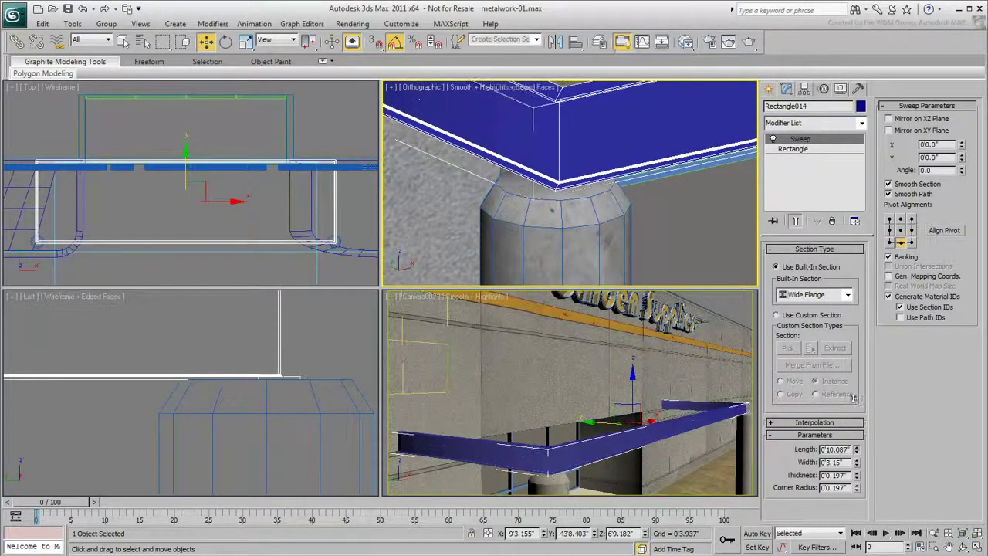
mouse_move(856, 463)
mouse_down()
mouse_move(849, 394)
mouse_move(852, 401)
mouse_up()
mouse_move(559, 201)
alt+middle_down()
mouse_move(562, 235)
mouse_move(598, 253)
alt+middle_up()
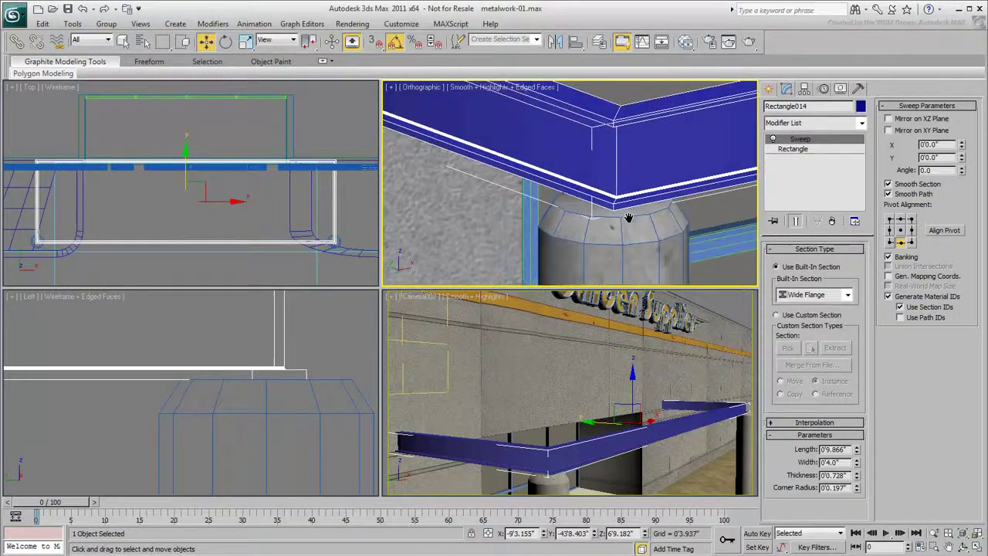
mouse_move(856, 487)
mouse_down()
mouse_move(859, 390)
mouse_move(857, 498)
mouse_up()
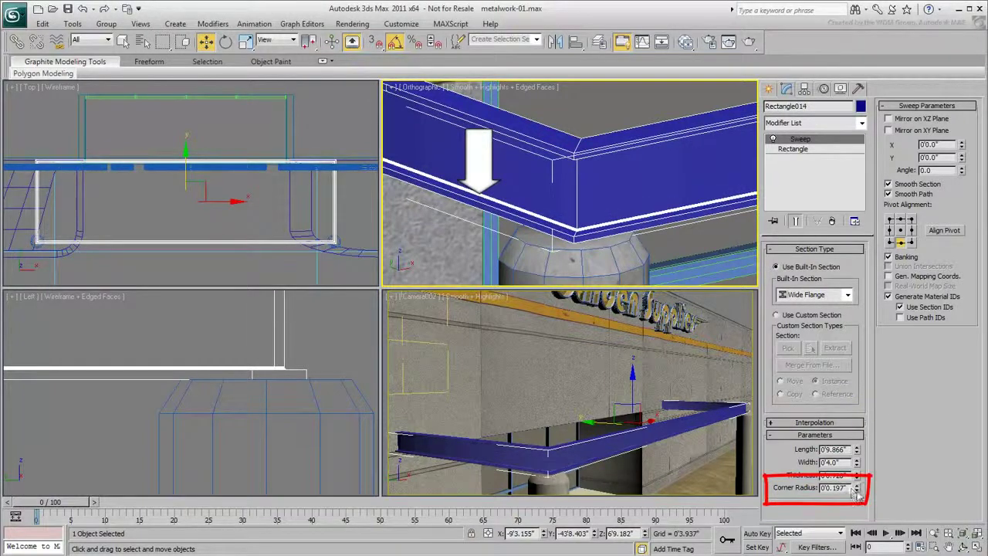
Reset the beam's corner radius to 0 and turn off Smooth Section and Smooth Path.
right_click(856, 494)
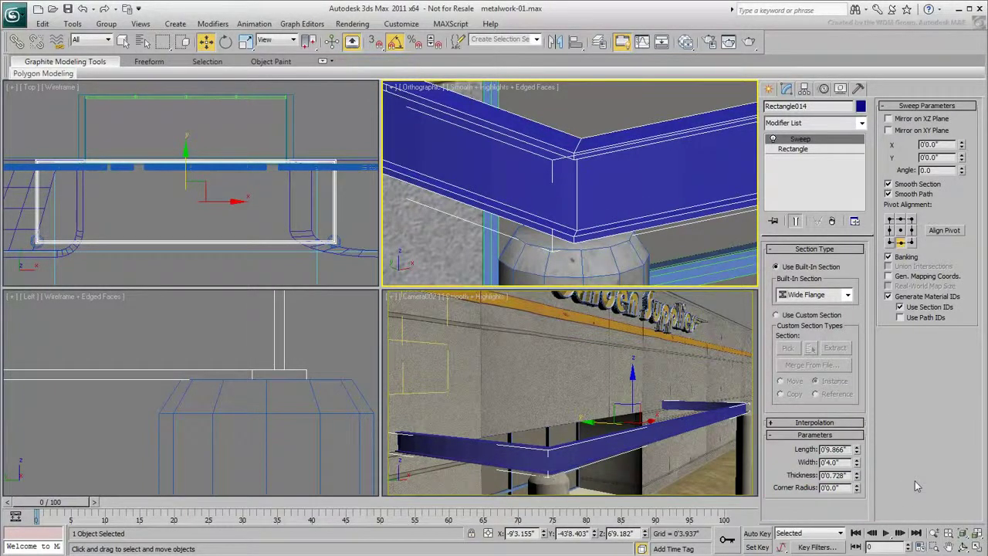
alt+middle_drag(628, 194, 584, 221)
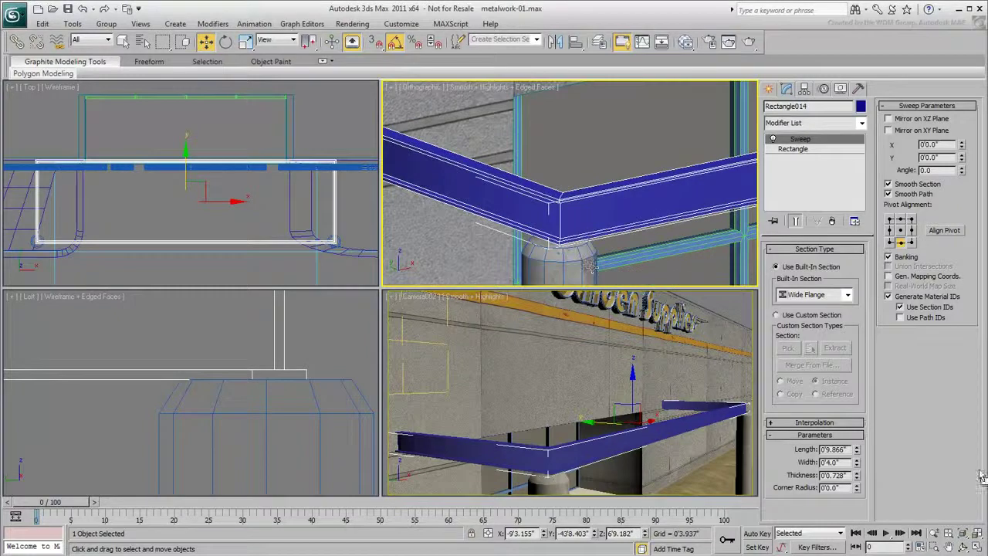
click(888, 184)
click(888, 194)
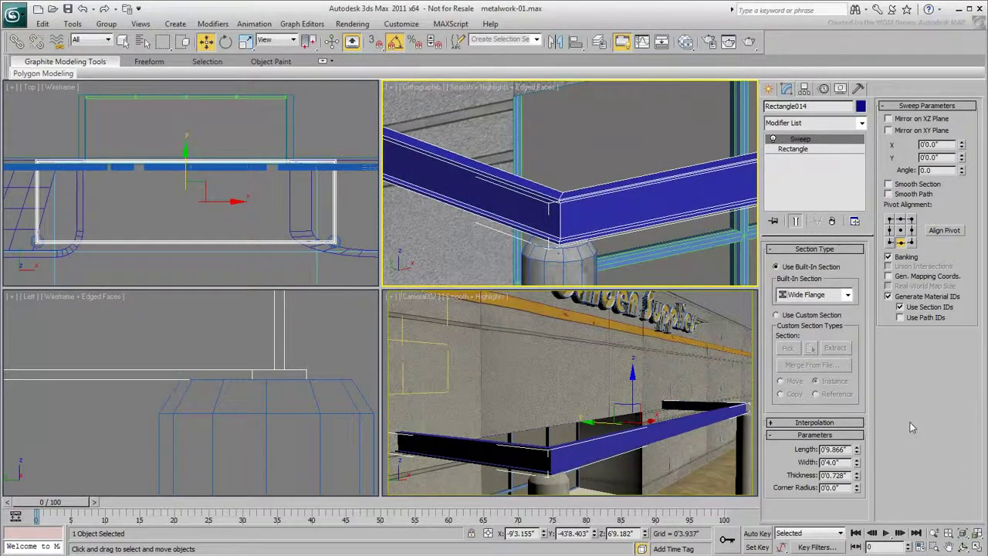
Zoom out and pan the Left view to make room above the beam end.
scroll(210, 391, down, 5)
middle_drag(166, 410, 175, 406)
scroll(175, 406, down, 3)
middle_drag(277, 370, 238, 397)
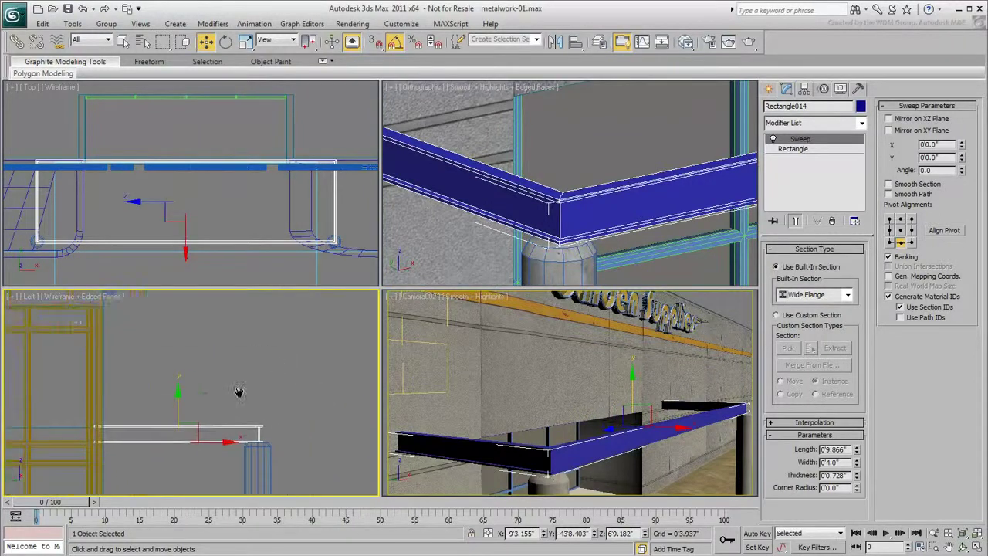
Draw a roughly 2'11.6" by 8'1" rectangle above the beam and convert it to an editable spline.
click(769, 88)
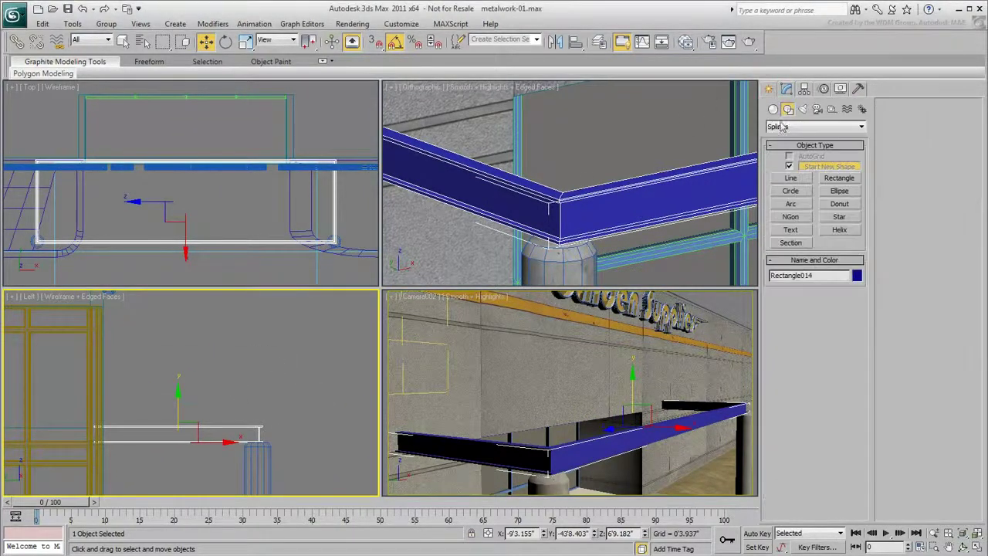
click(838, 177)
drag(97, 423, 260, 364)
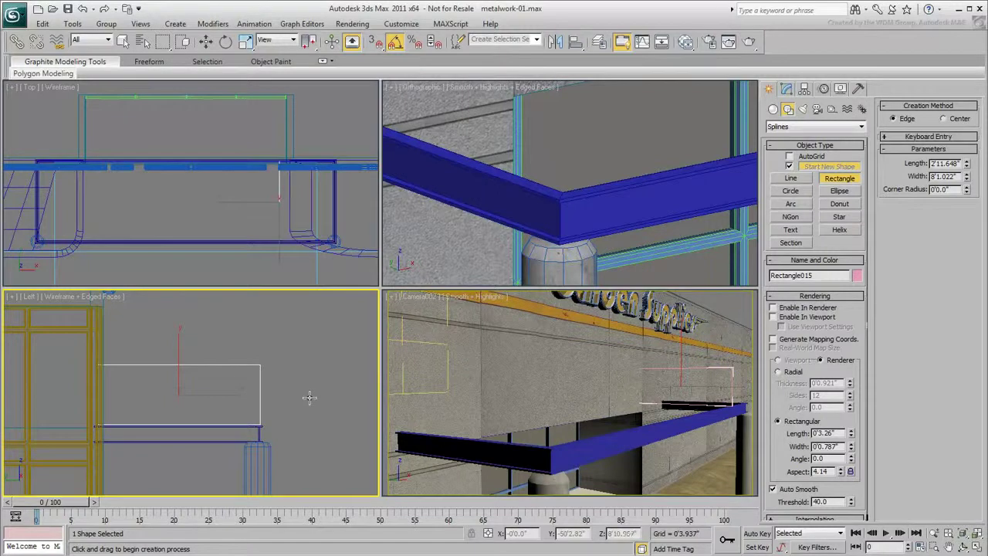
right_click(259, 378)
right_click(258, 375)
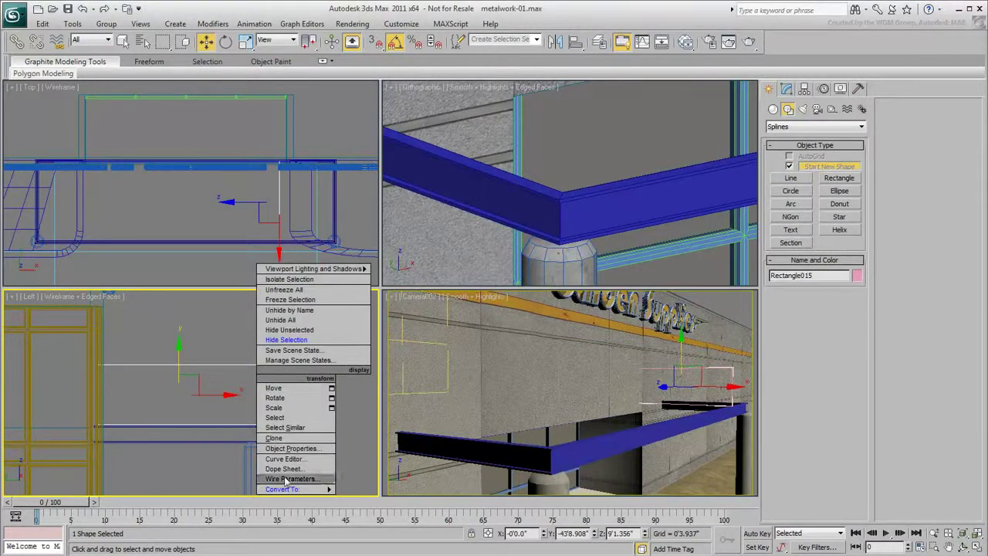
click(381, 489)
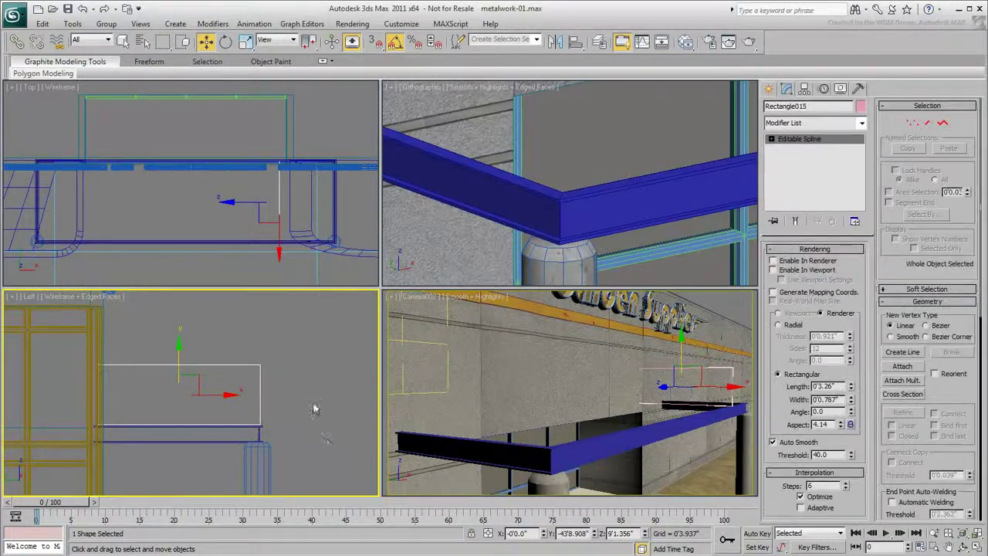
Set all four rectangle vertices to Corner type.
click(912, 122)
drag(310, 344, 74, 449)
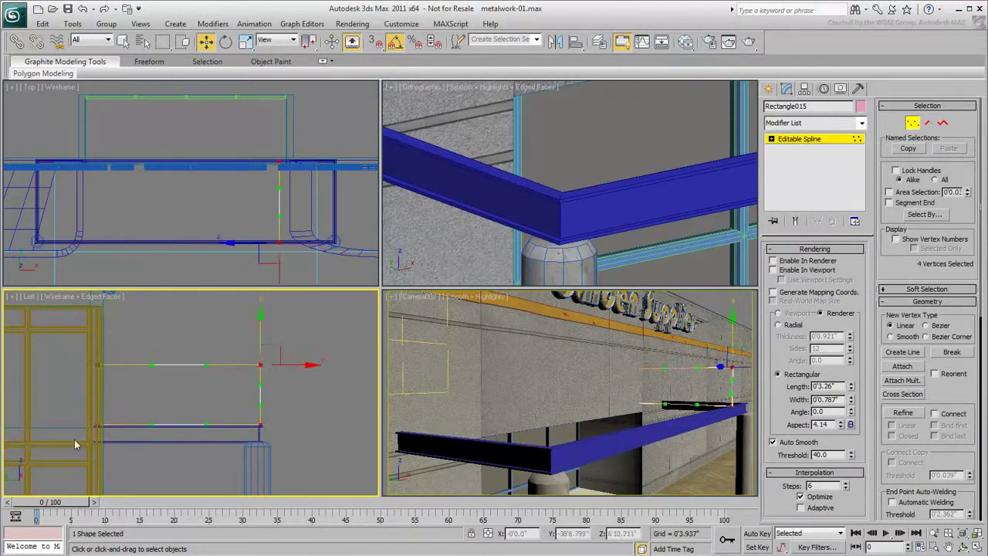
right_click(173, 349)
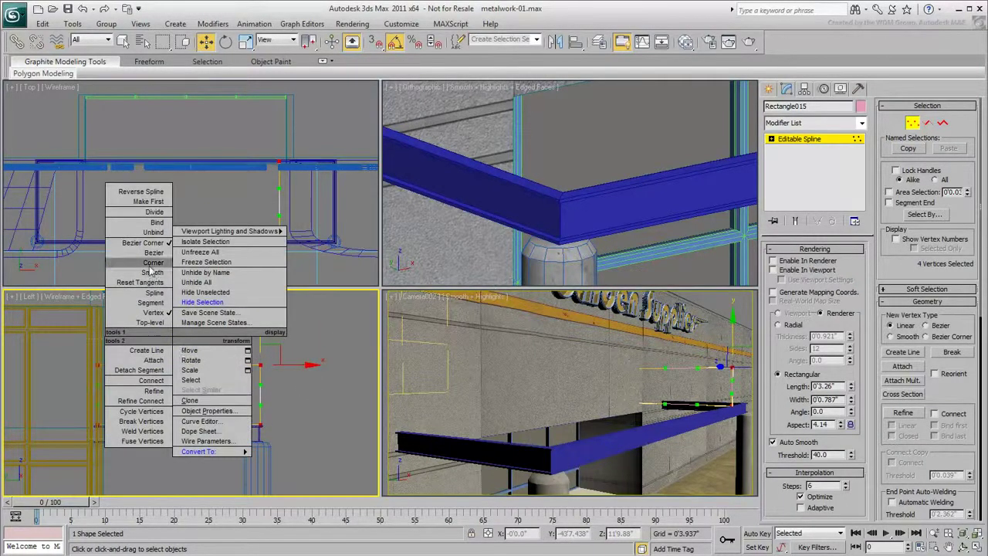
click(149, 268)
Shift the rectangle's top segment sideways to slope the outline.
click(926, 123)
click(178, 364)
drag(217, 365, 334, 380)
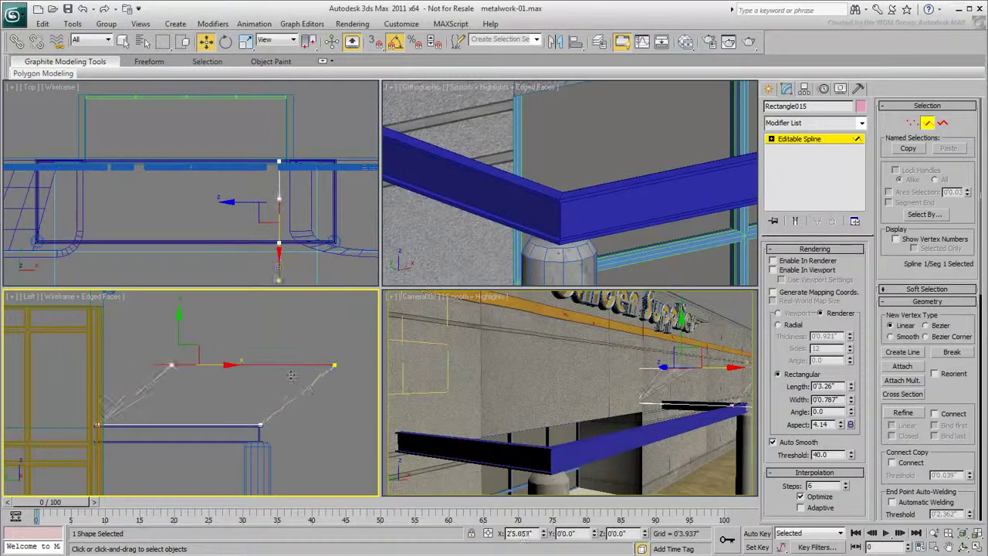
middle_drag(275, 389, 228, 382)
Divide the top and left diagonal segments to add vertices at their midpoints.
ctrl+click(117, 380)
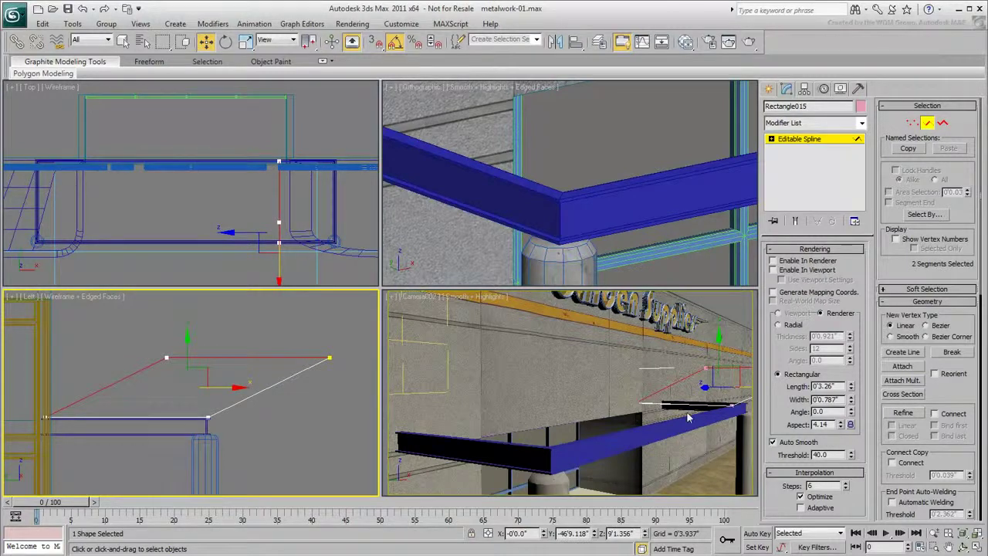
scroll(926, 440, down, 5)
click(903, 420)
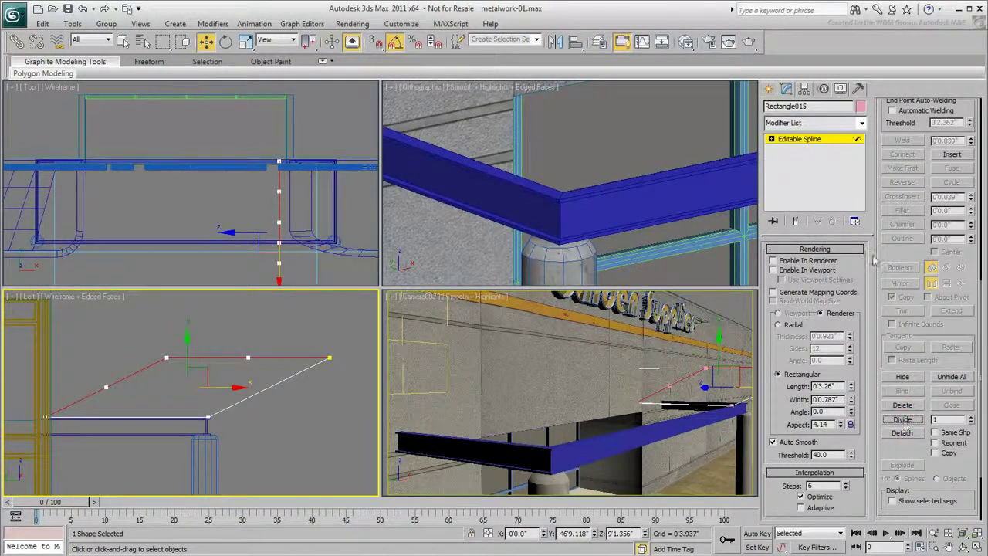
scroll(878, 231, up, 5)
scroll(885, 534, up, 3)
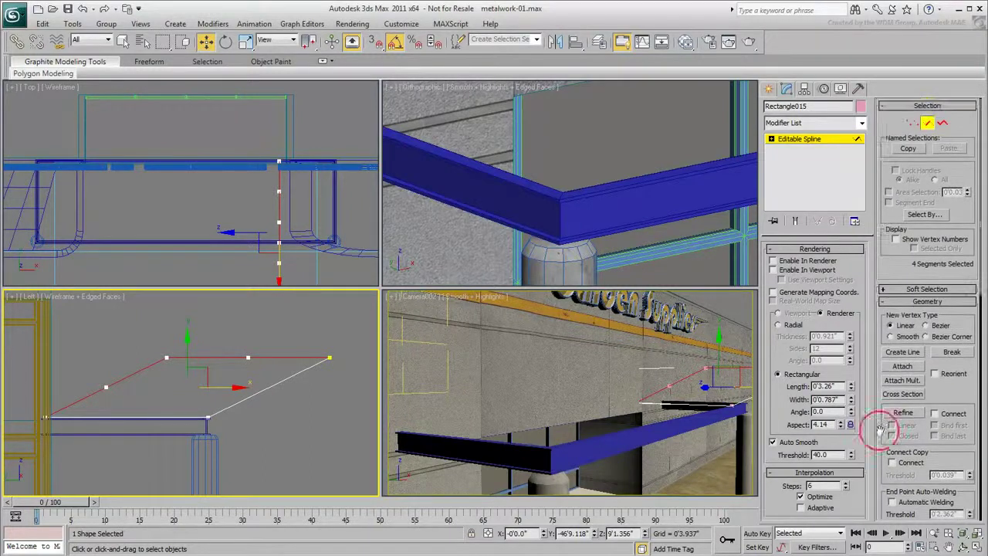
Move a top-chord vertex to bend the outline, then open the Grid and Snap Settings.
click(913, 125)
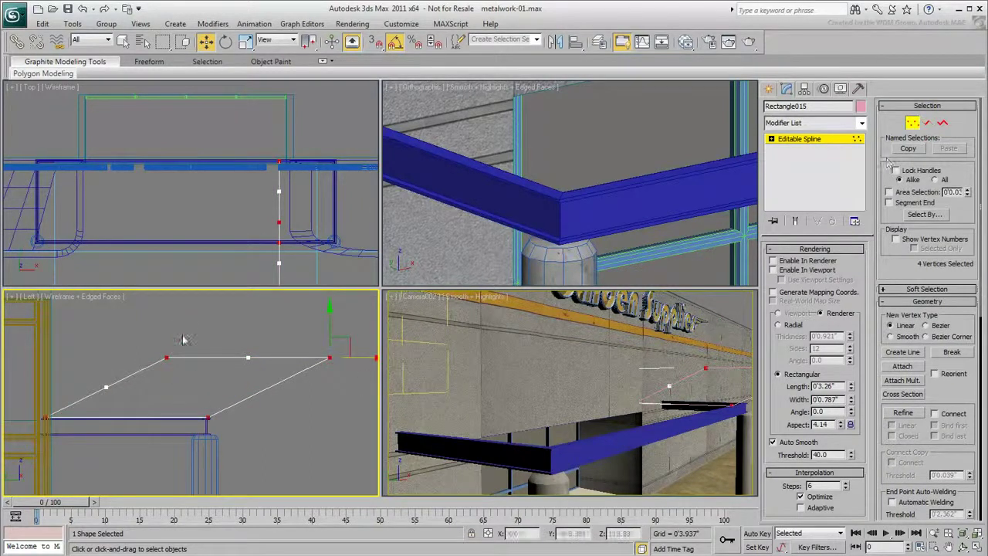
drag(182, 335, 149, 377)
drag(179, 339, 187, 346)
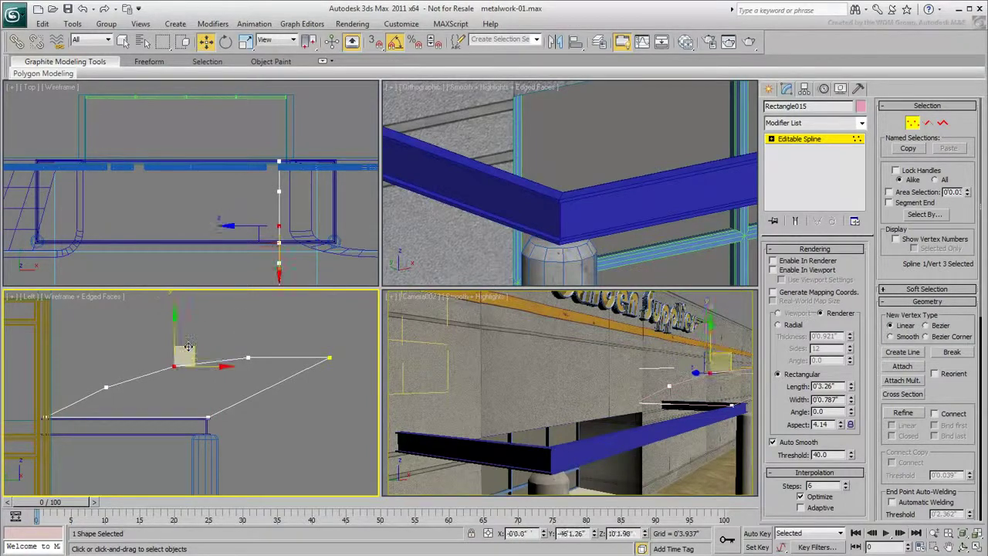
click(246, 315)
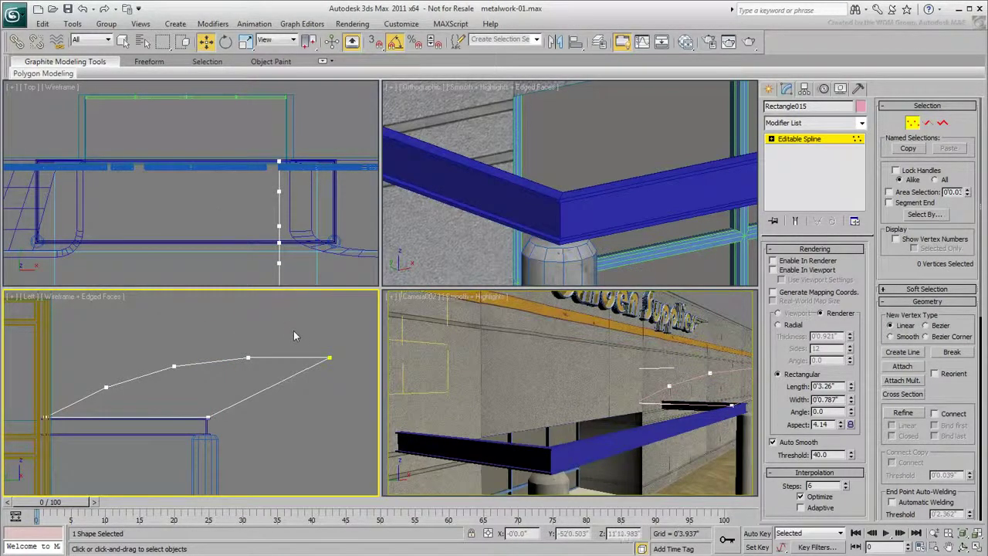
right_click(375, 42)
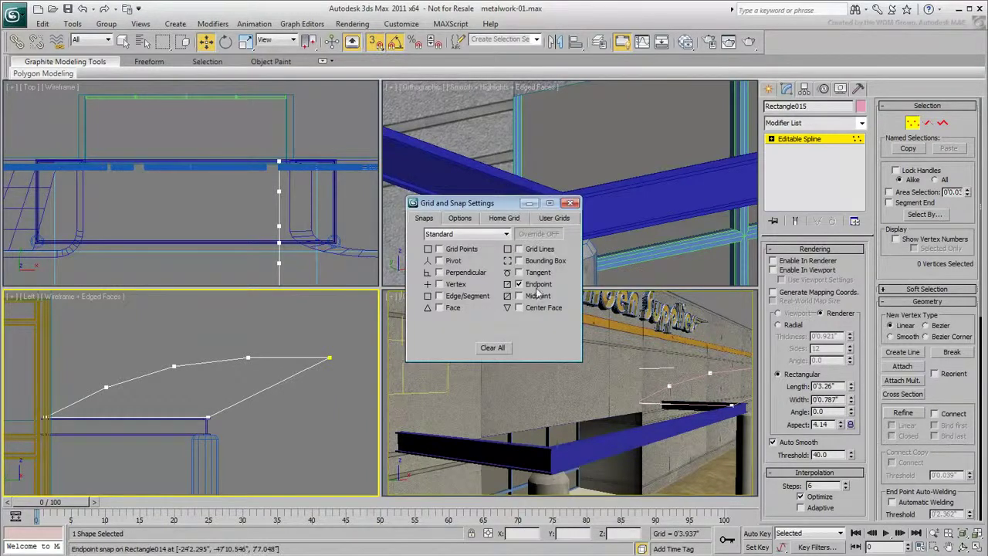
Draw the first diagonal web line from the truss's lower endpoint to an upper vertex.
click(571, 203)
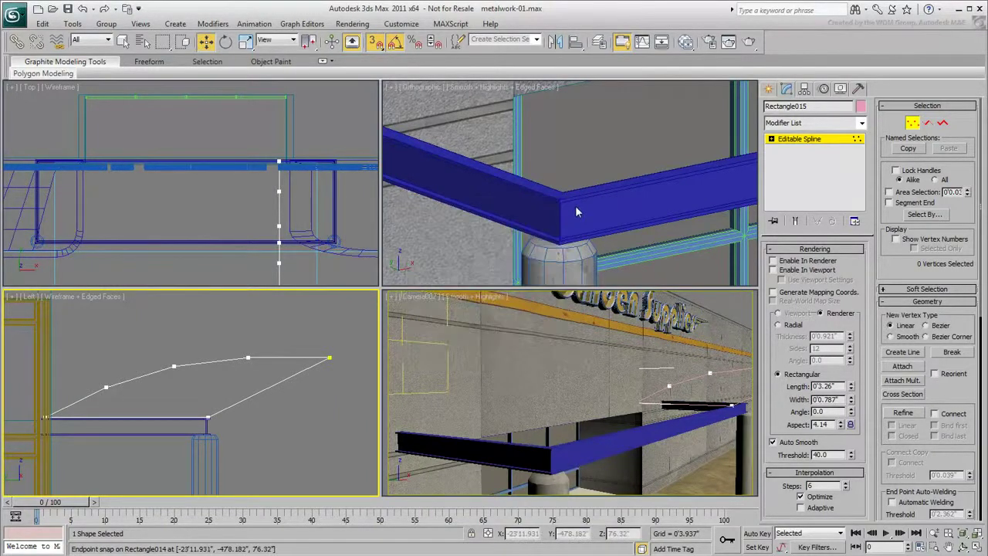
click(821, 249)
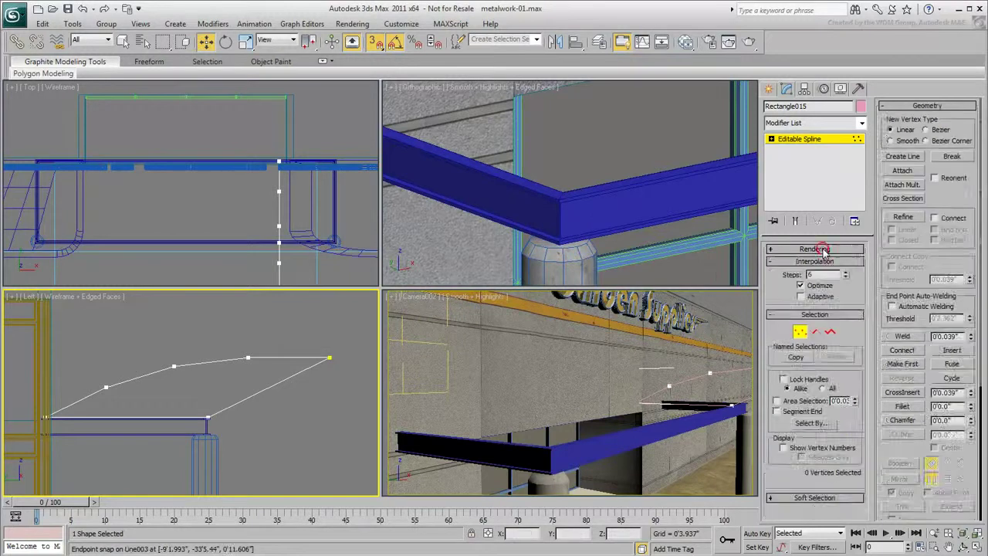
click(903, 157)
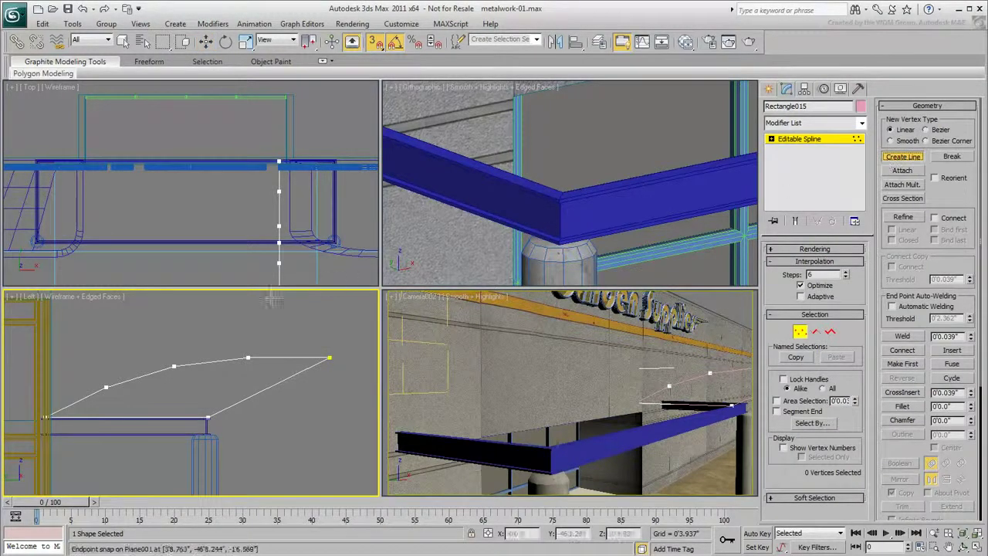
click(206, 409)
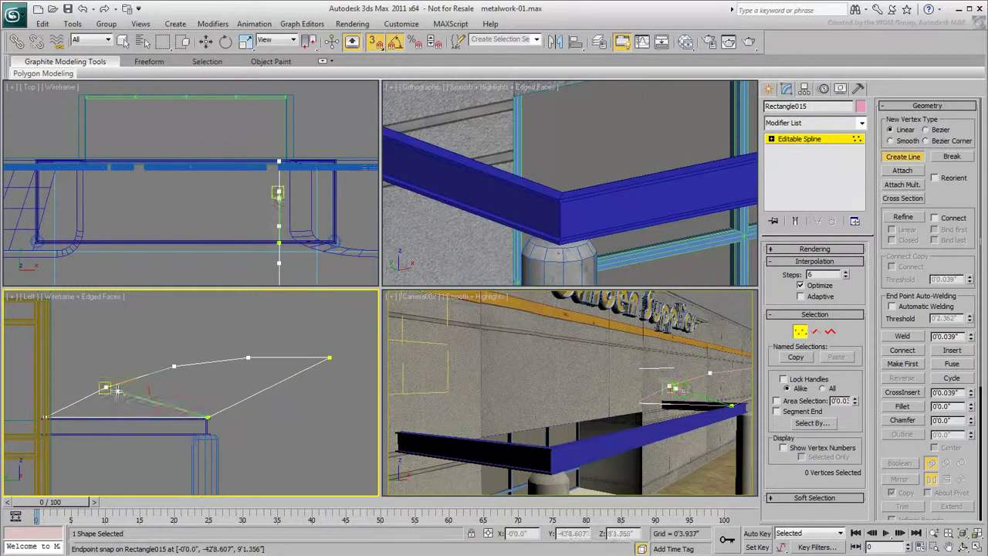
click(109, 389)
right_click(172, 395)
Add two more web lines to upper vertices, then turn snapping off and exit Vertex mode.
click(206, 409)
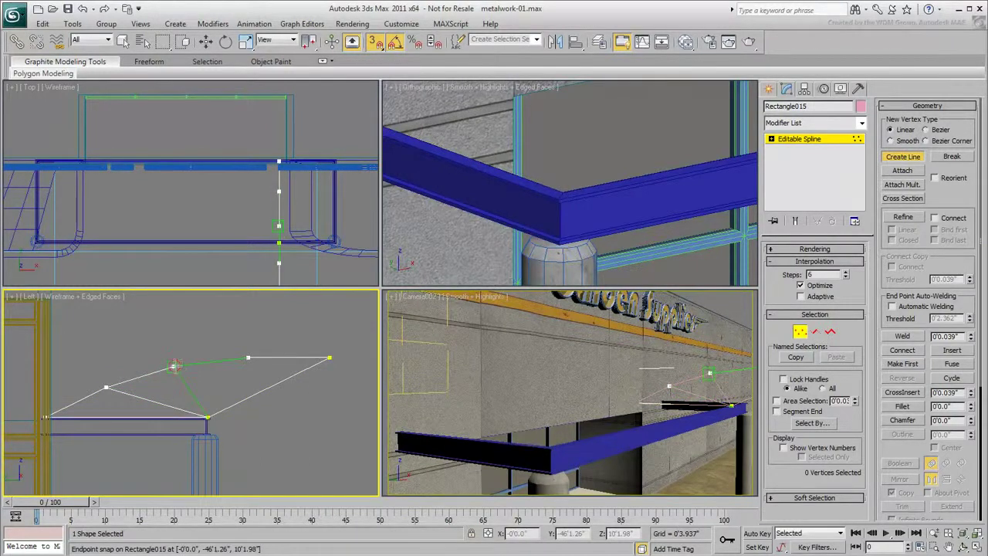
click(174, 365)
right_click(207, 411)
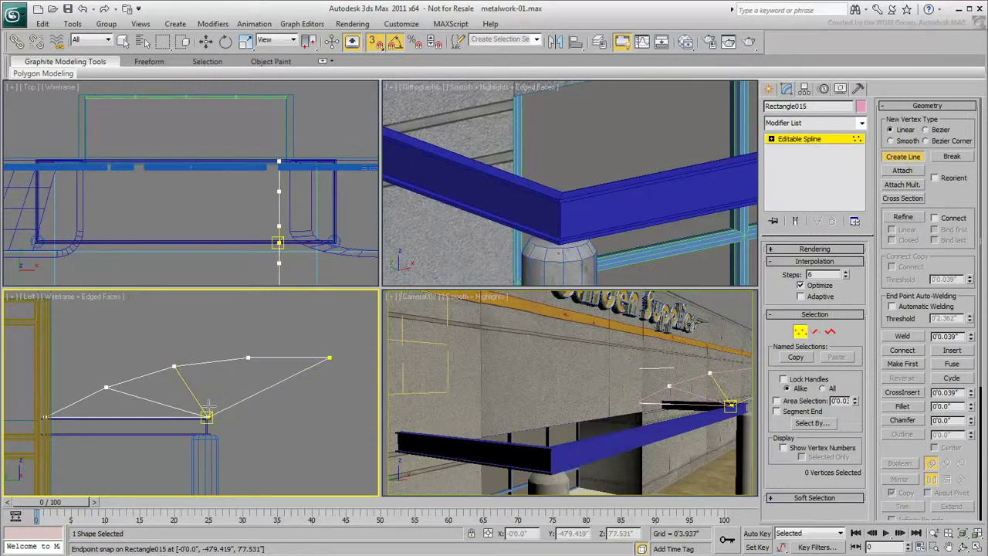
click(208, 404)
click(244, 360)
right_click(213, 395)
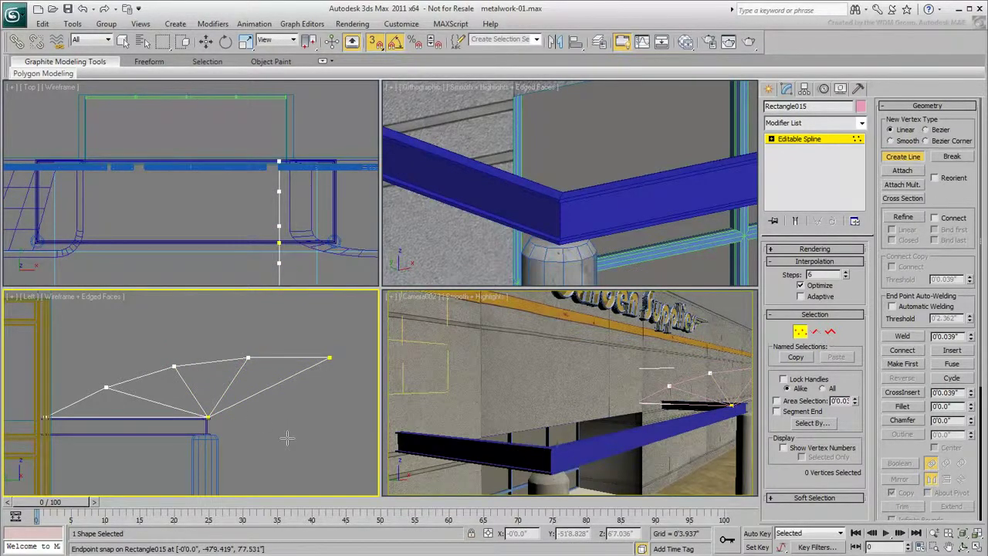
click(375, 44)
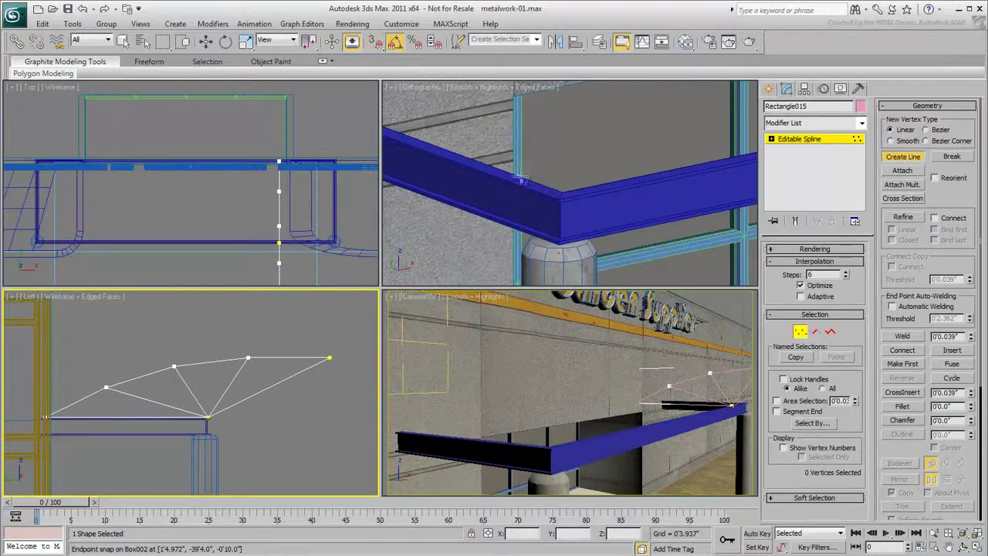
click(799, 332)
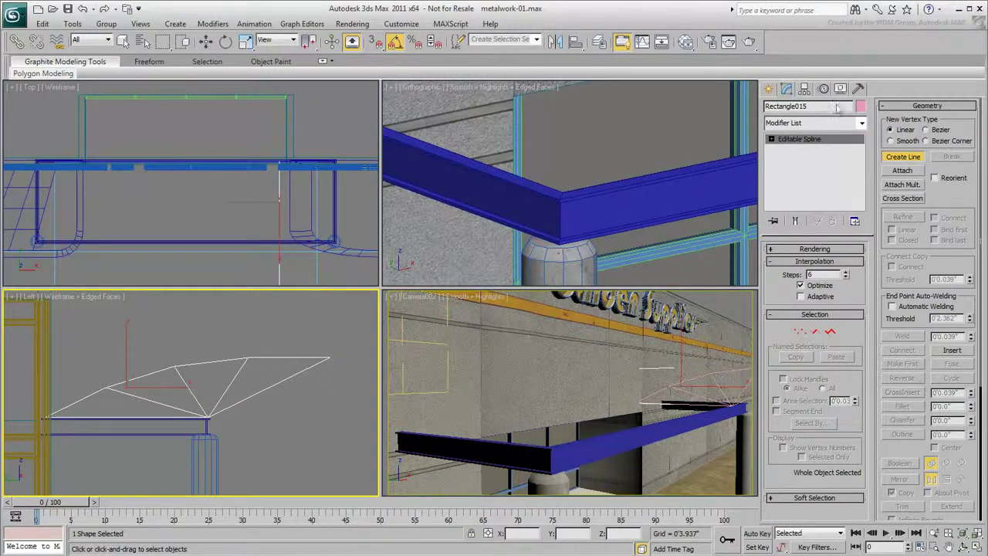
Apply a Sweep modifier to the truss spline Rectangle015.
click(834, 124)
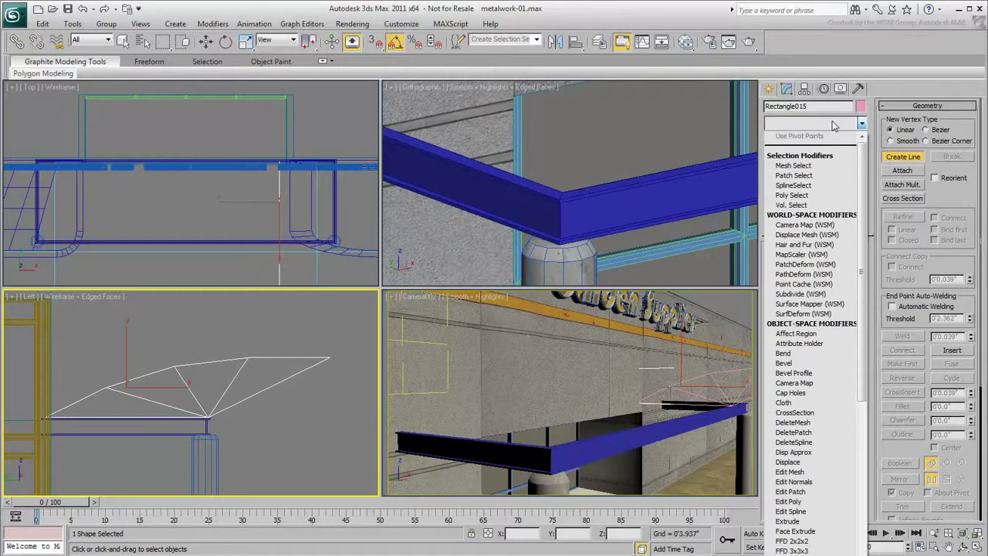
scroll(830, 169, down, 2)
scroll(816, 312, down, 3)
scroll(811, 379, down, 10)
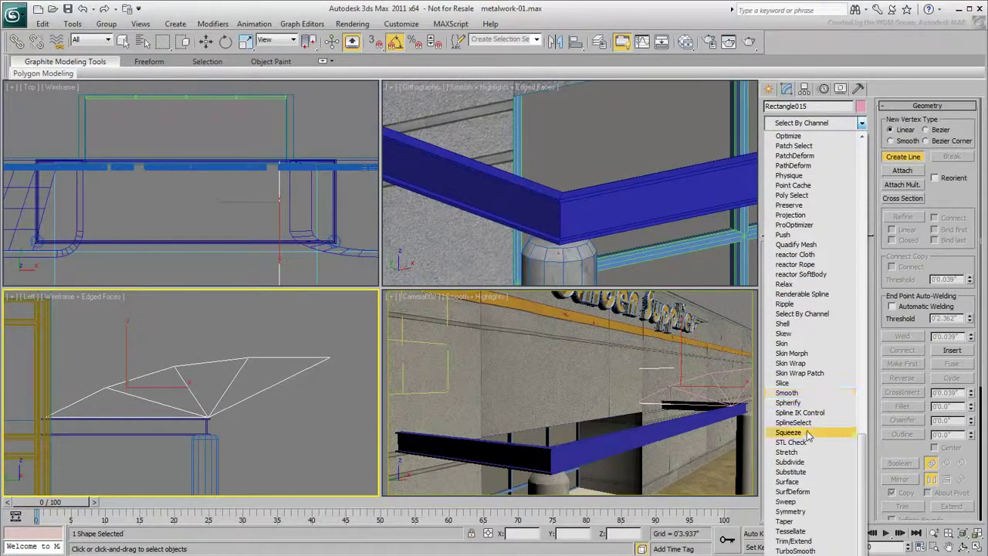
click(799, 502)
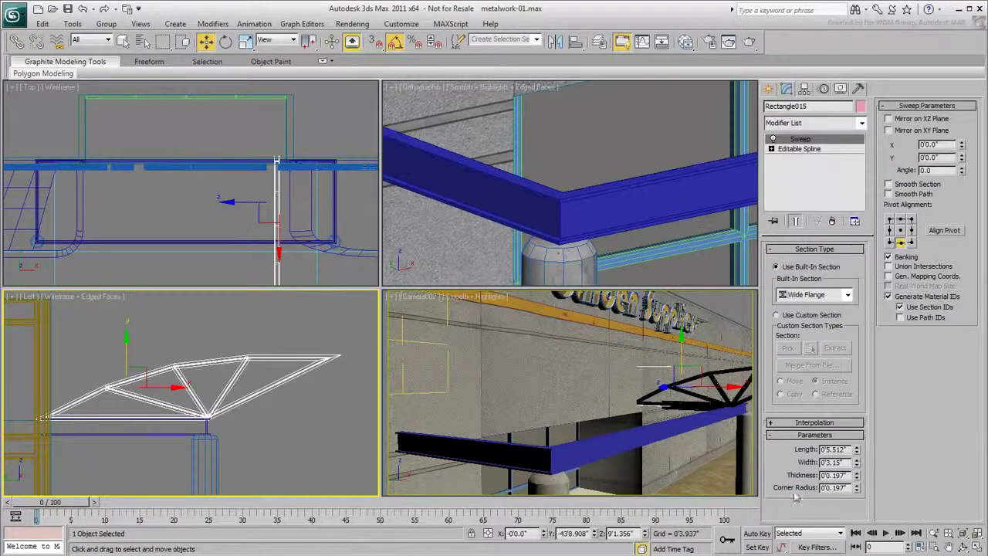
key(z)
alt+middle_drag(540, 201, 566, 243)
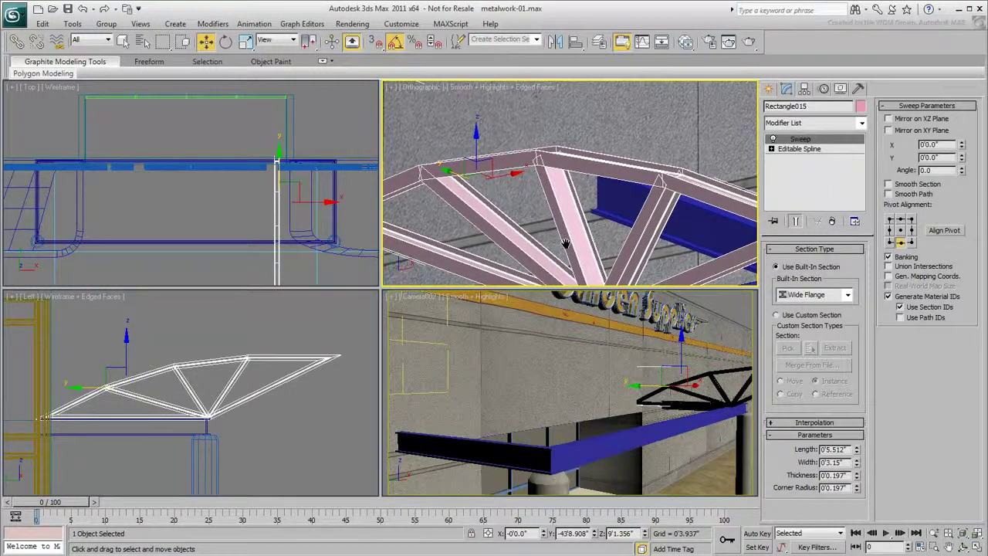
Set the Sweep pivot alignment and use a Tee built-in section rotated -90 degrees.
click(902, 233)
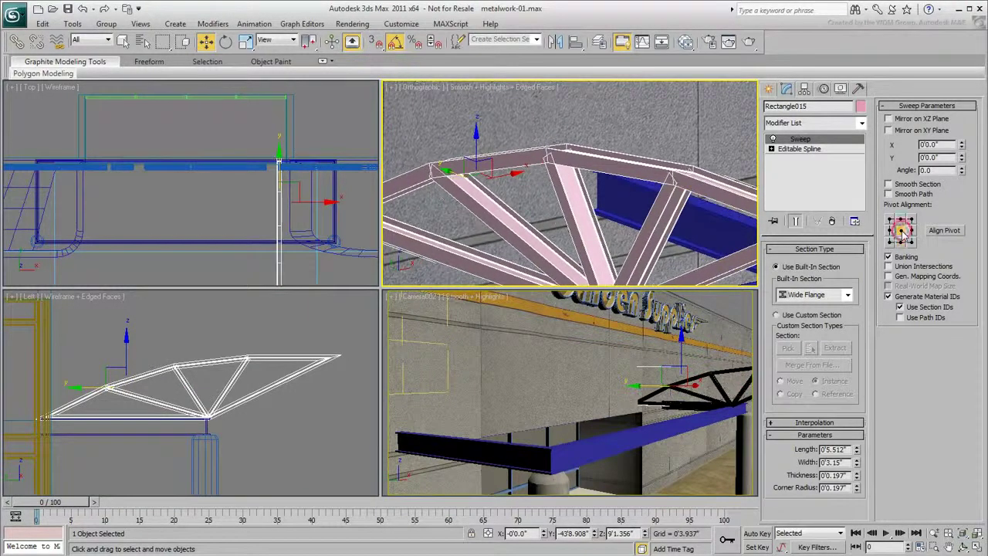
click(843, 296)
click(801, 368)
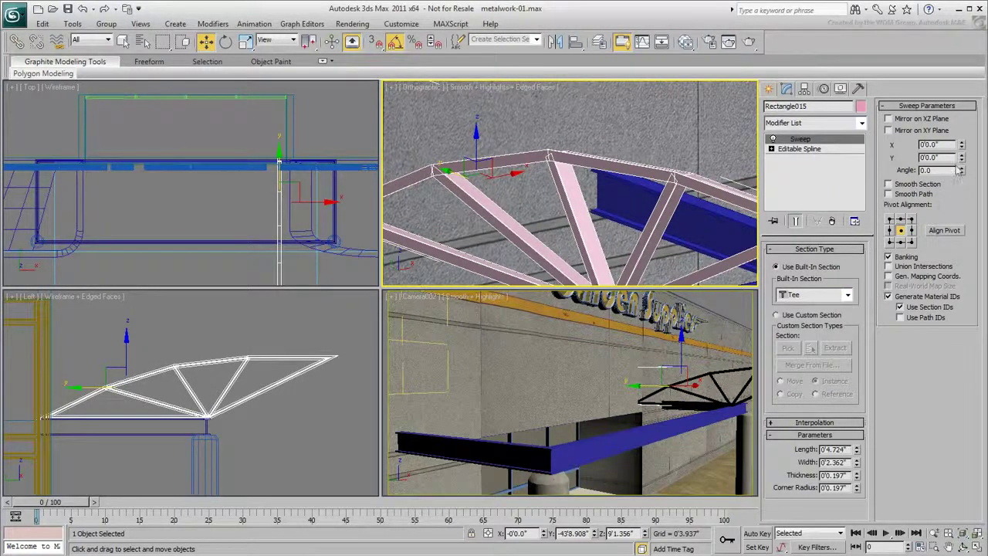
drag(963, 174, 963, 138)
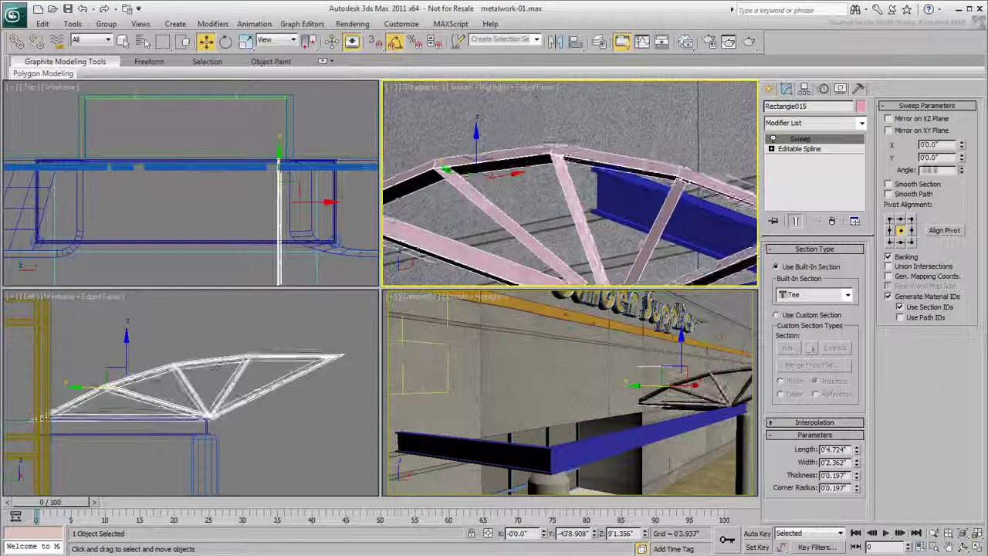
Bring the whole truss into view and maximize the Left viewport.
middle_drag(503, 193, 497, 190)
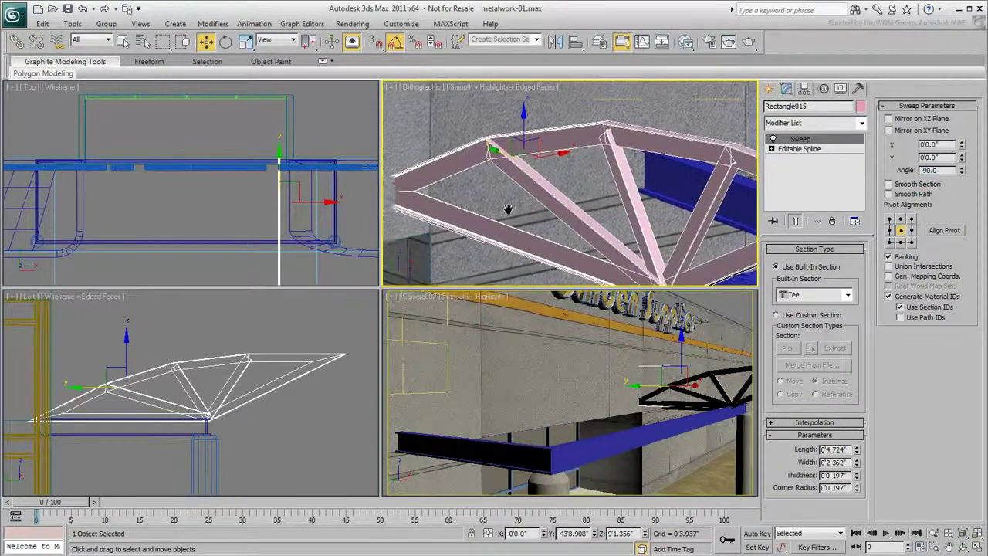
scroll(546, 216, down, 2)
mouse_move(549, 216)
middle_down()
mouse_move(508, 219)
mouse_move(520, 218)
middle_up()
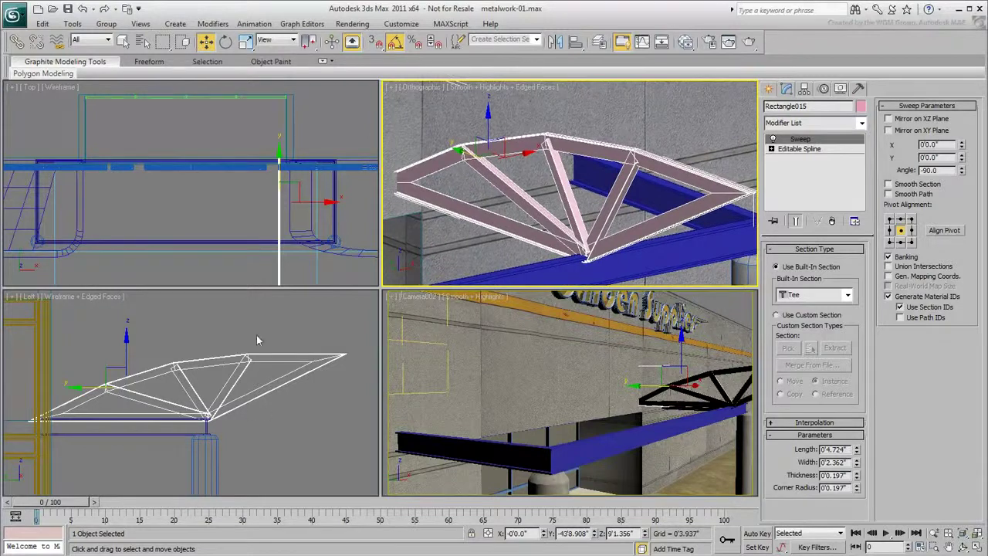
right_click(300, 449)
key(alt+w)
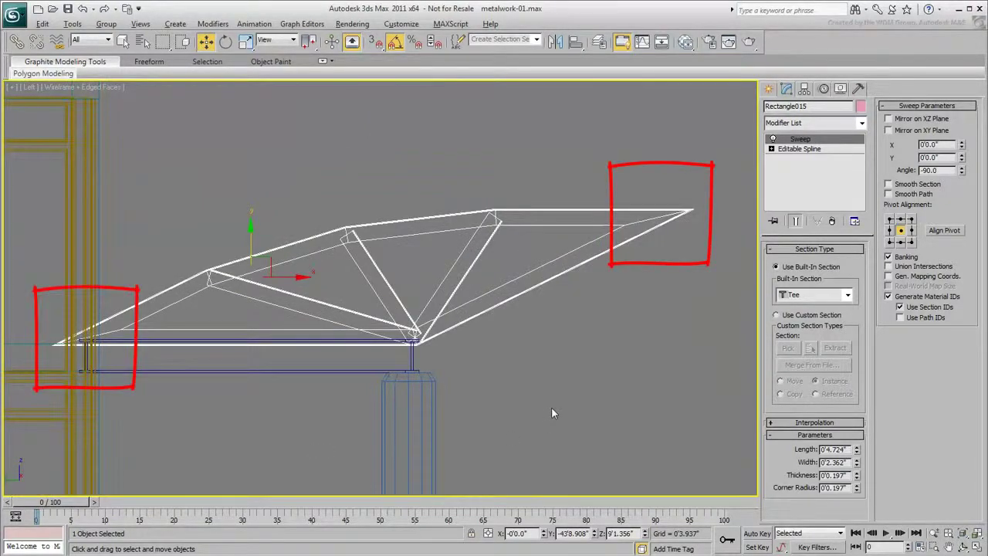
In Vertex mode with Show End Result on, select both vertices at the truss's right tip.
click(770, 148)
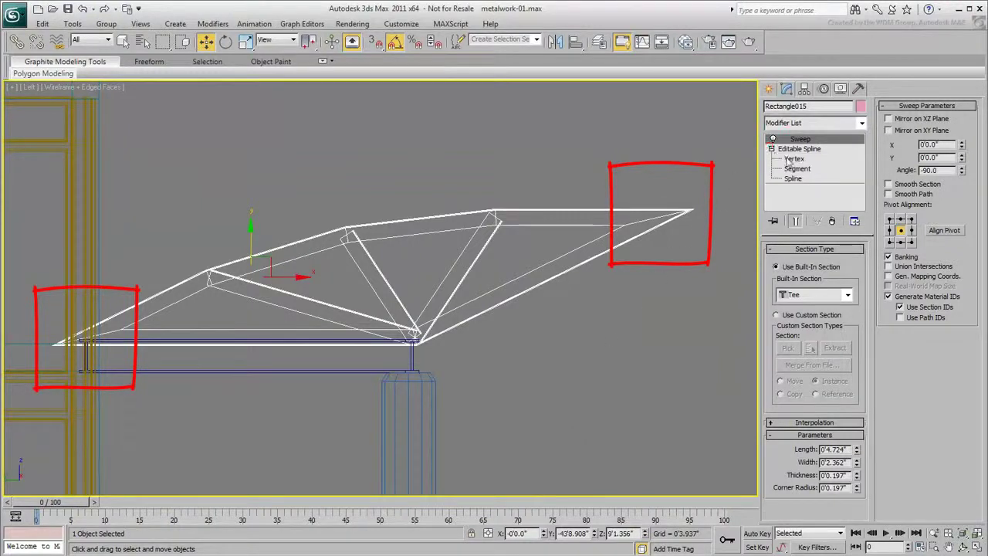
click(781, 158)
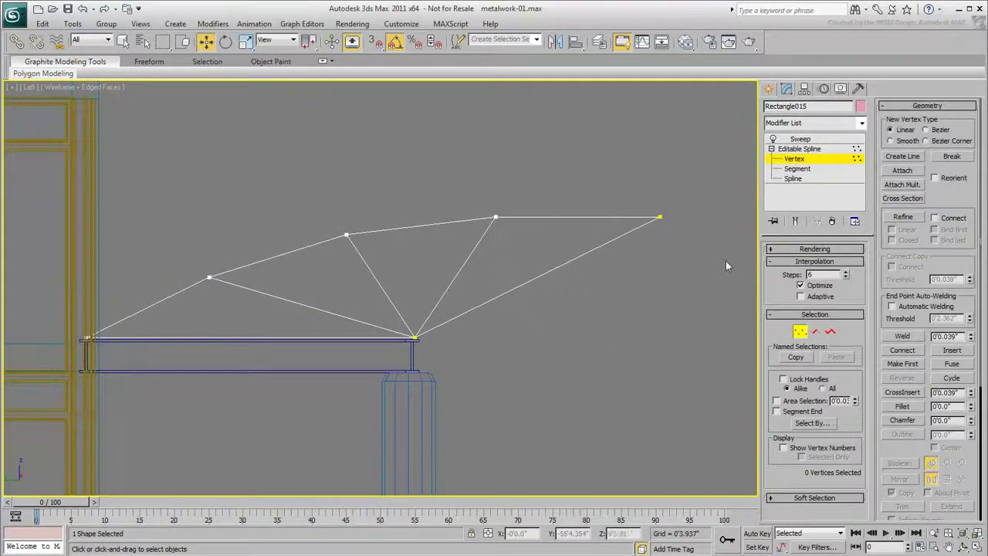
click(795, 221)
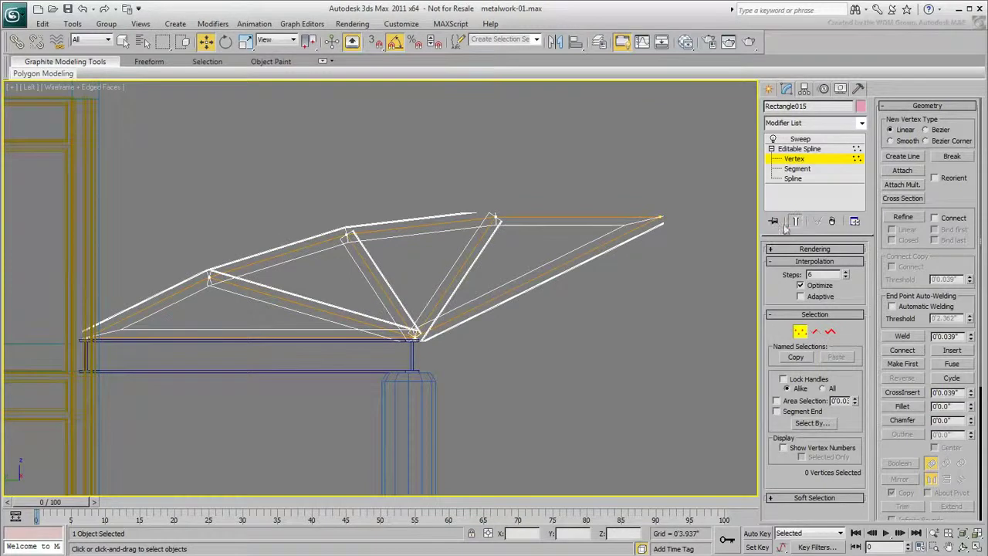
drag(692, 205, 612, 282)
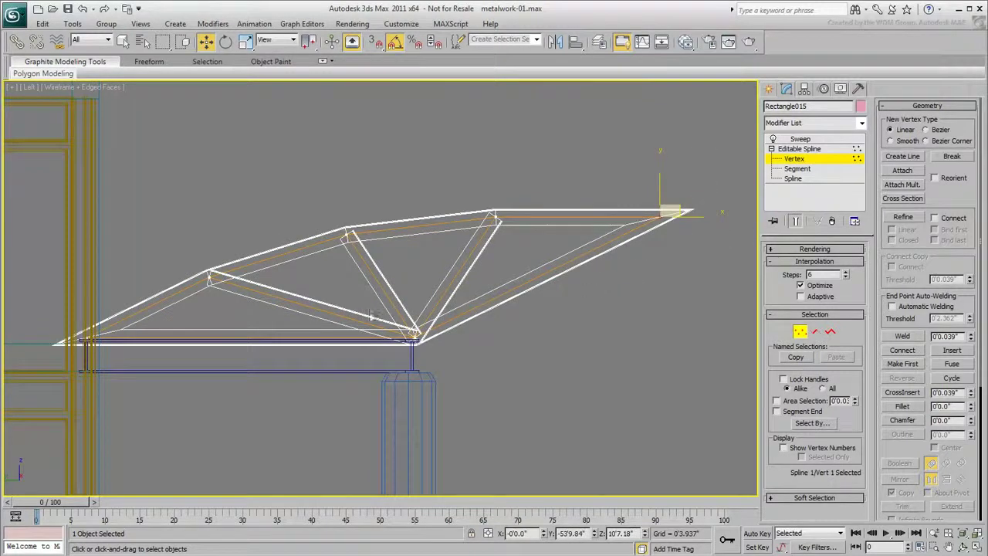
drag(42, 282, 117, 402)
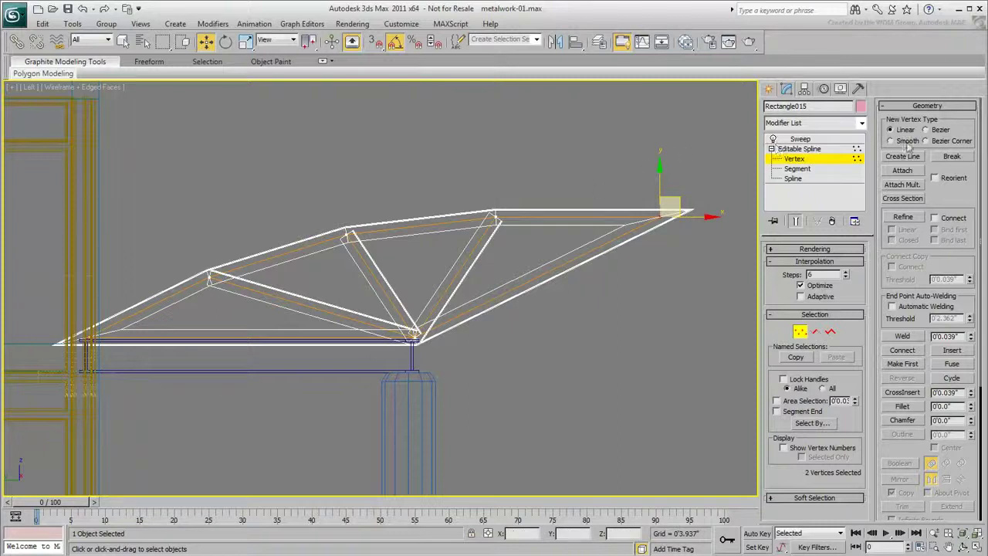
Break the spline at the right tip and pull the freed chord end back.
click(952, 157)
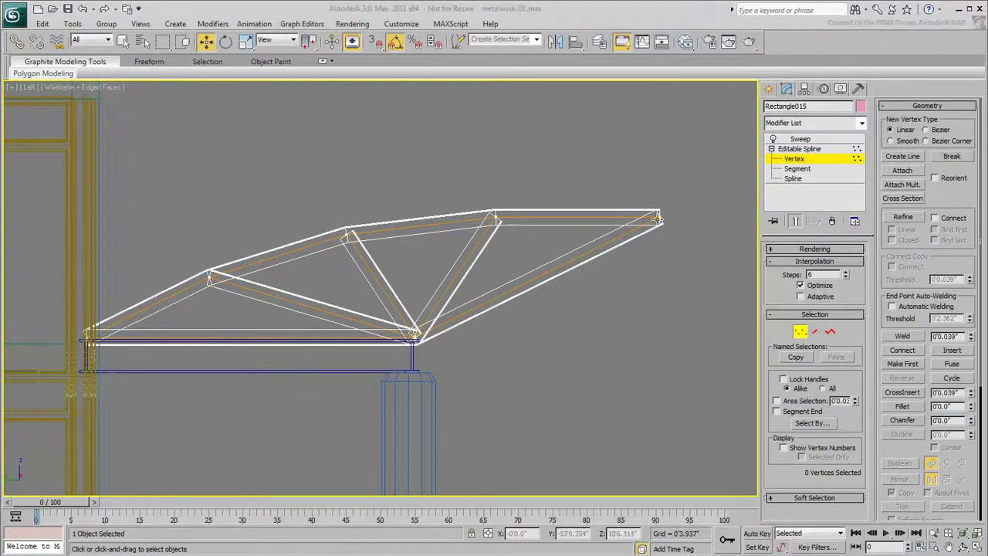
click(658, 218)
drag(680, 203, 695, 197)
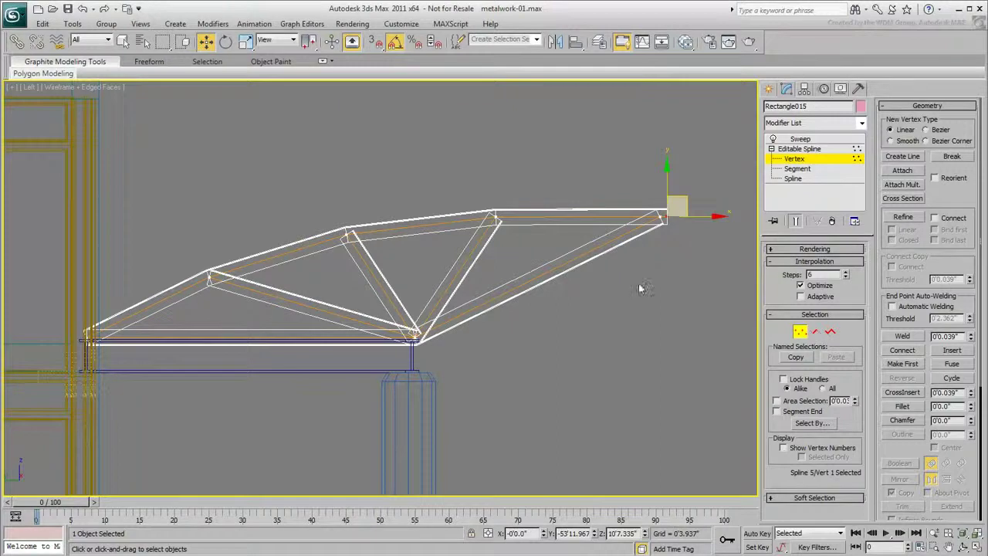
click(802, 149)
Set the Tee section to width 3, length 3, thickness 0.5 and corner radius 0.
click(808, 139)
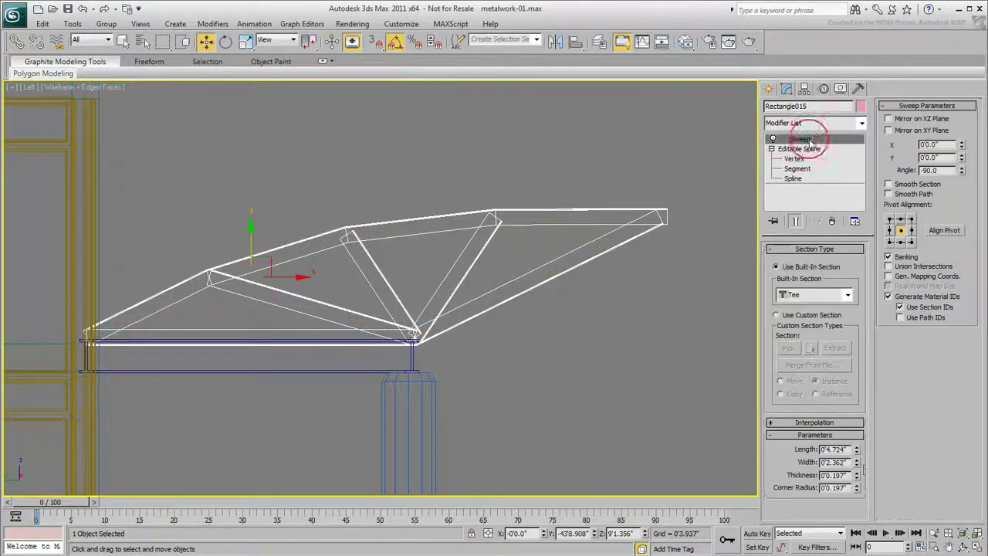
double_click(833, 461)
text(3)
key(Tab)
key(Tab)
key(Tab)
text(3)
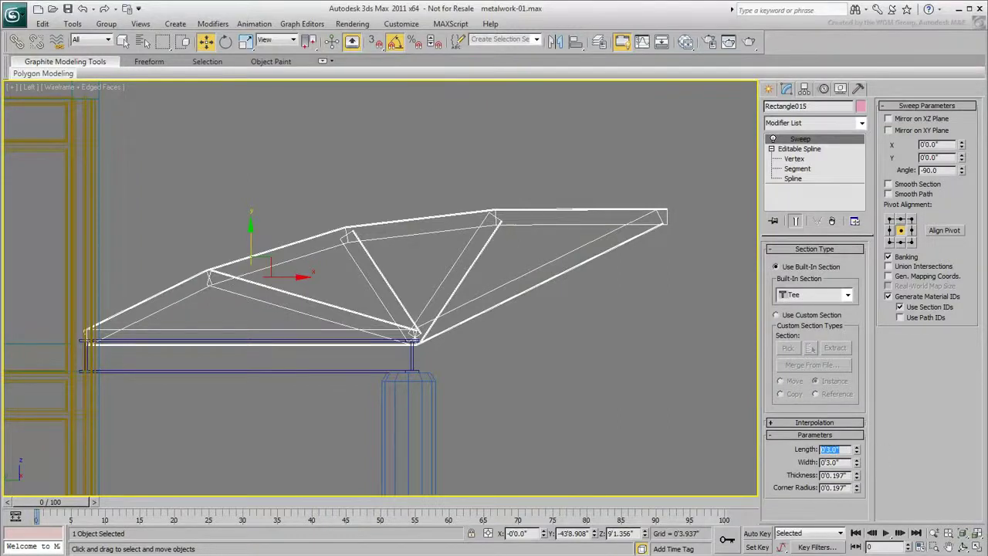
key(Return)
key(Tab)
key(Tab)
text(.5)
key(Return)
right_click(855, 487)
Restore the four-viewport layout and frame the whole truss.
middle_drag(595, 309, 580, 315)
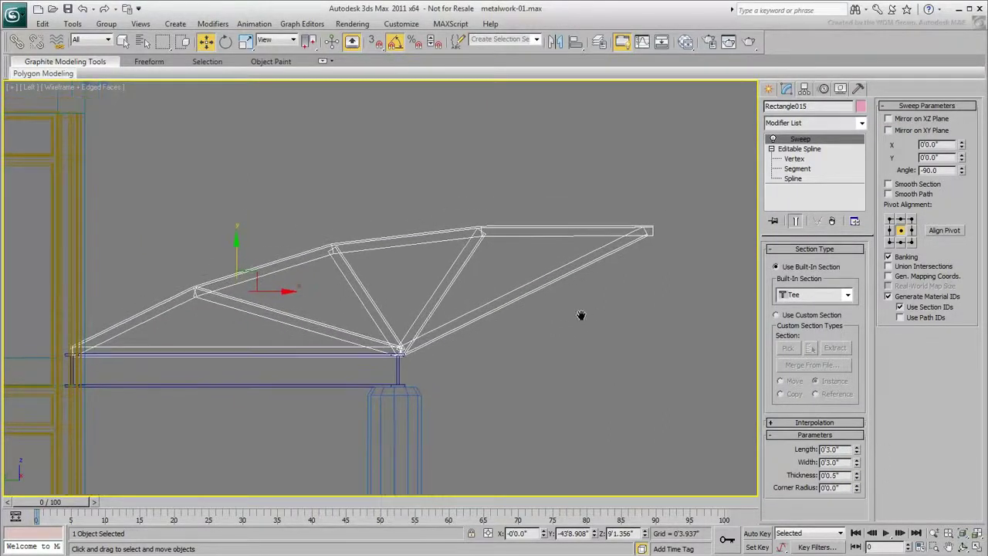
key(alt+w)
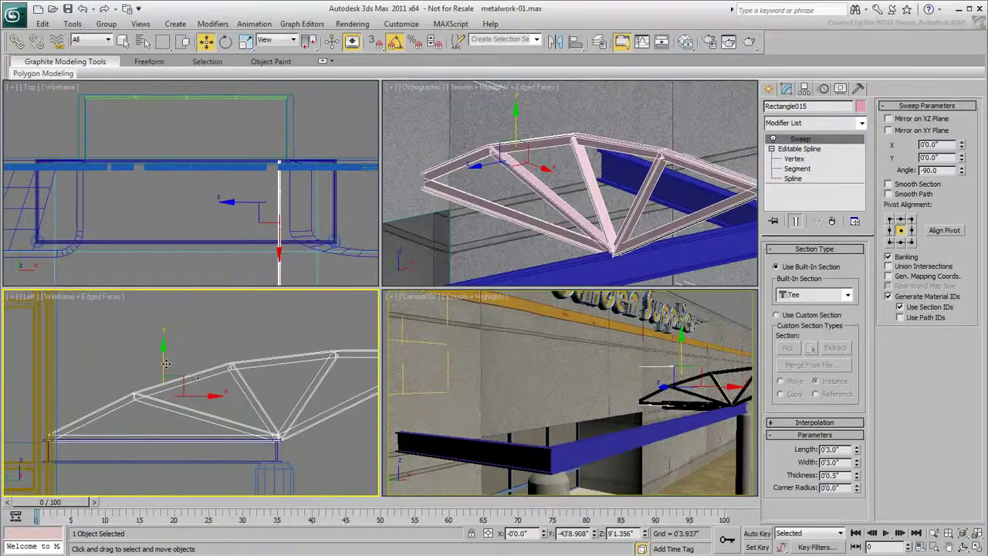
drag(163, 363, 164, 360)
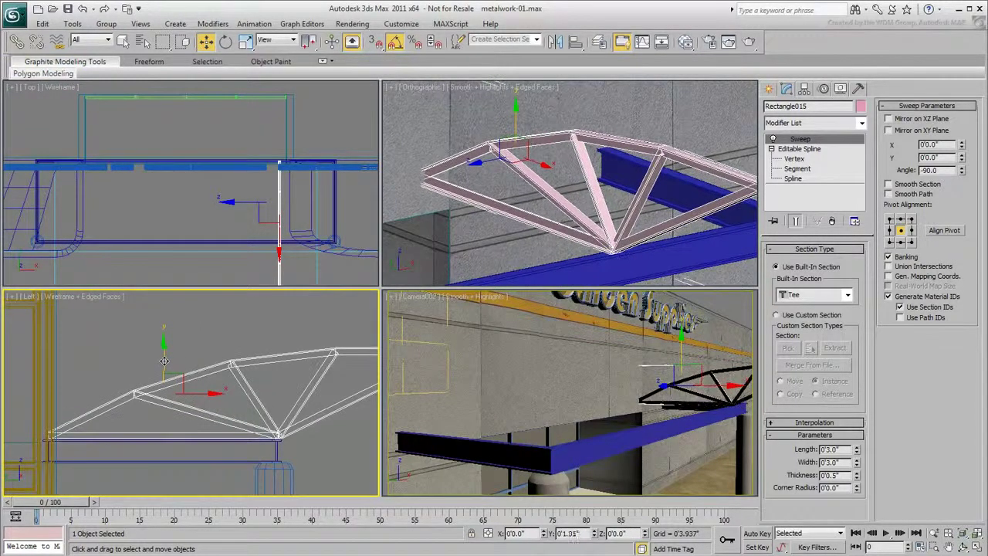
scroll(233, 426, up, 5)
scroll(257, 443, down, 5)
scroll(138, 409, down, 2)
middle_drag(138, 408, 196, 407)
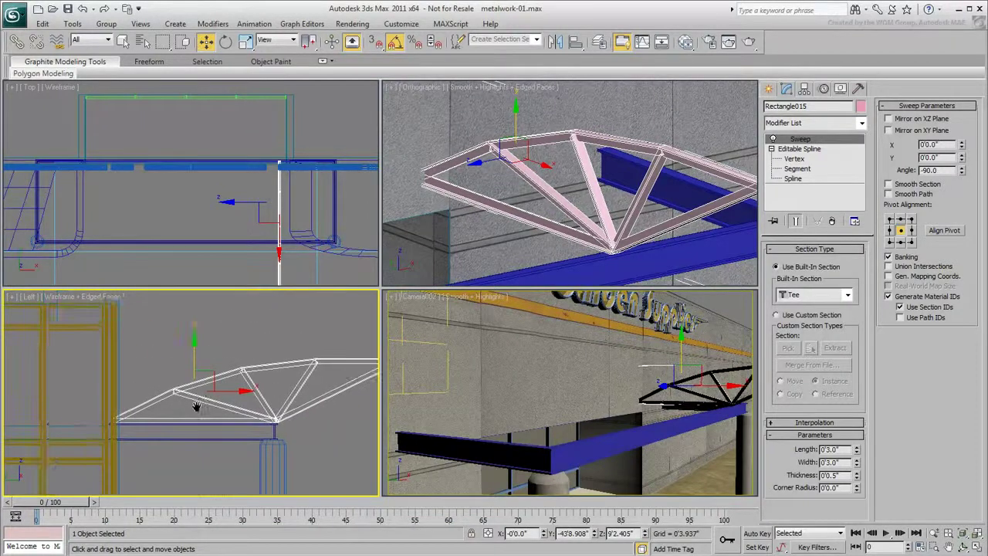
Trim the vertices at the truss's left tip to match the right end.
click(795, 159)
drag(80, 390, 127, 450)
click(135, 432)
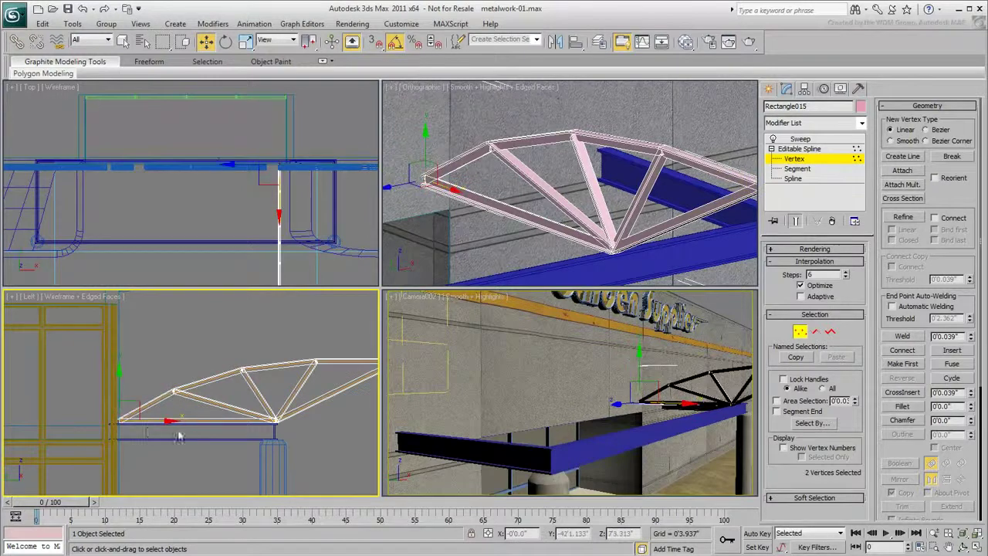
click(811, 159)
click(801, 139)
Move the truss along X to the beam's near end.
alt+middle_drag(644, 225, 581, 219)
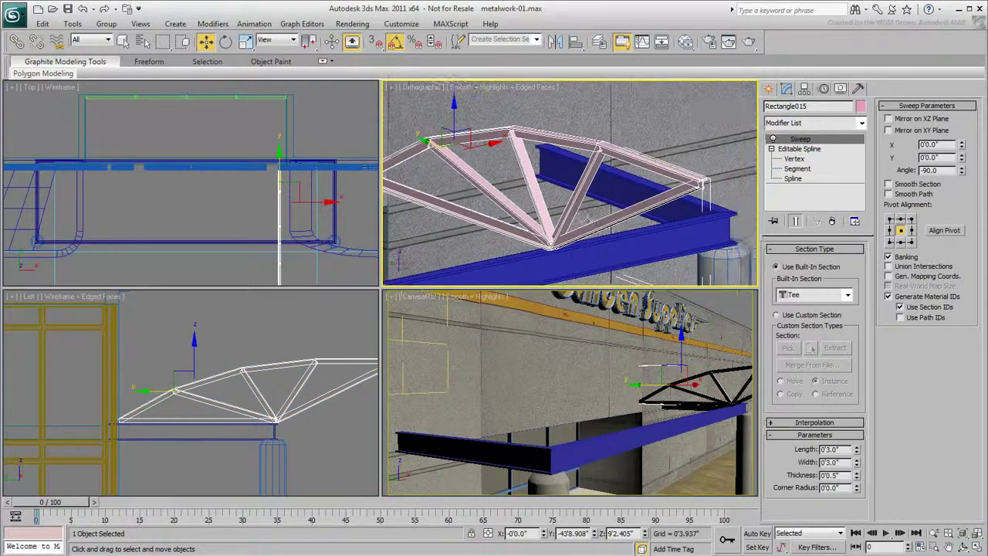
middle_drag(223, 202, 233, 180)
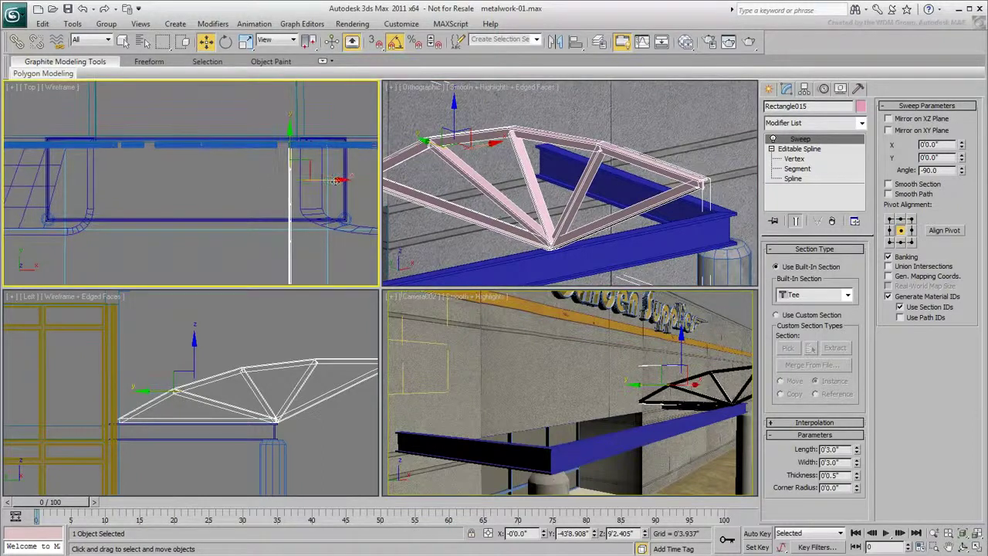
drag(328, 179, 85, 179)
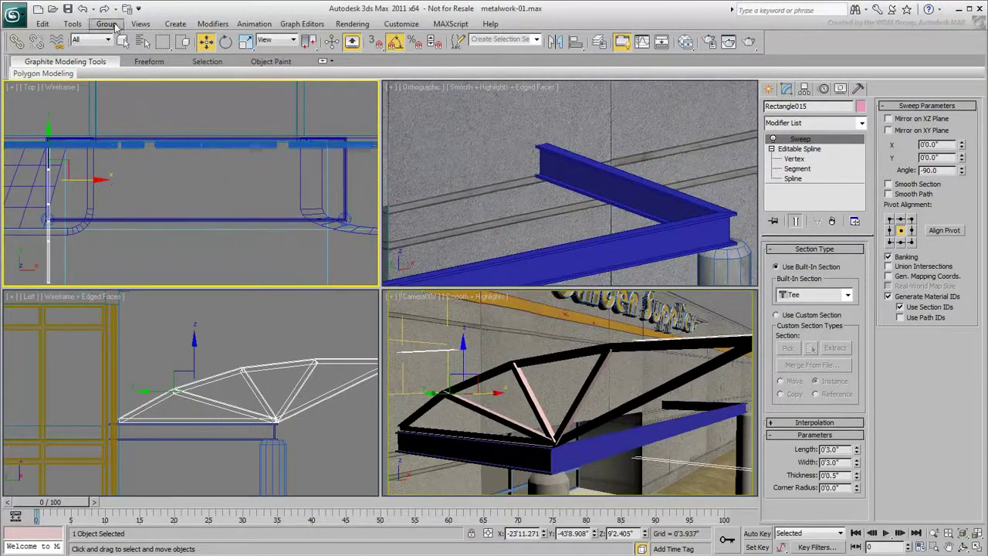
Array the truss as 8 instances along X, spaced 4'2.394" apart.
click(72, 24)
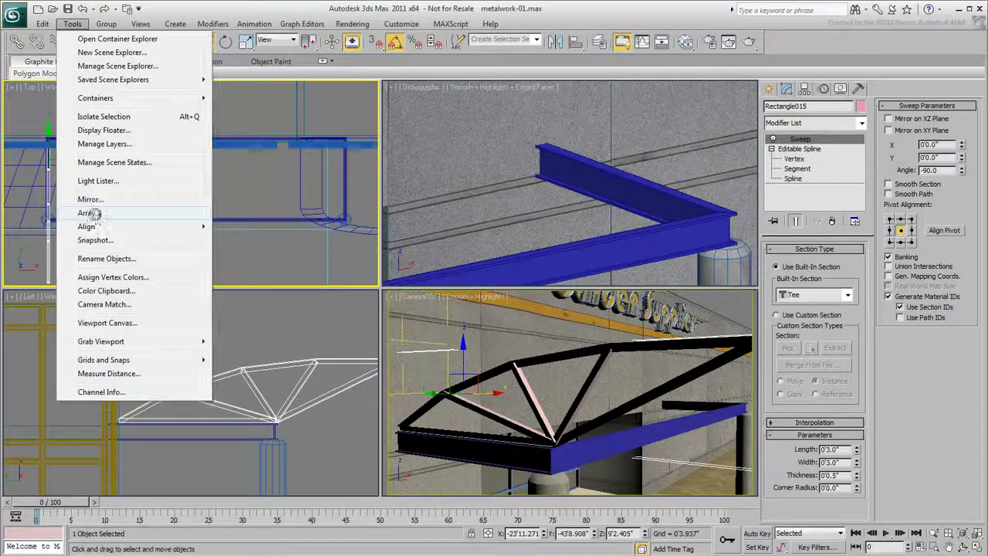
click(89, 213)
text(8)
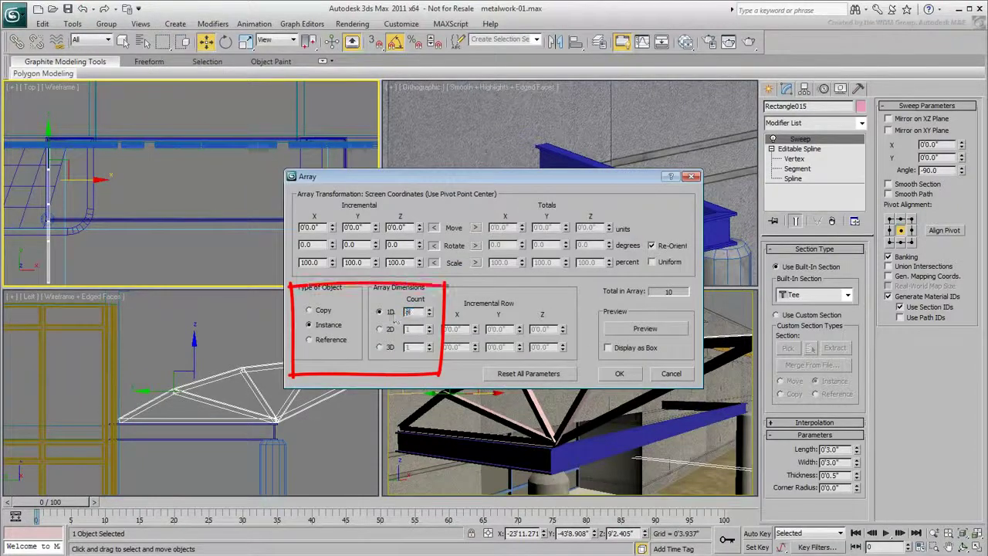
click(652, 332)
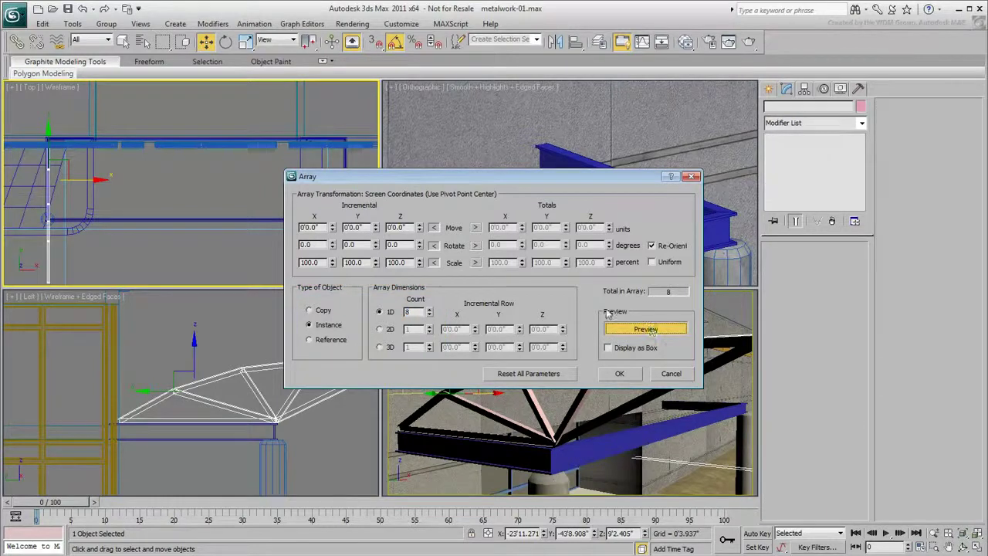
drag(381, 190, 303, 302)
drag(255, 341, 260, 268)
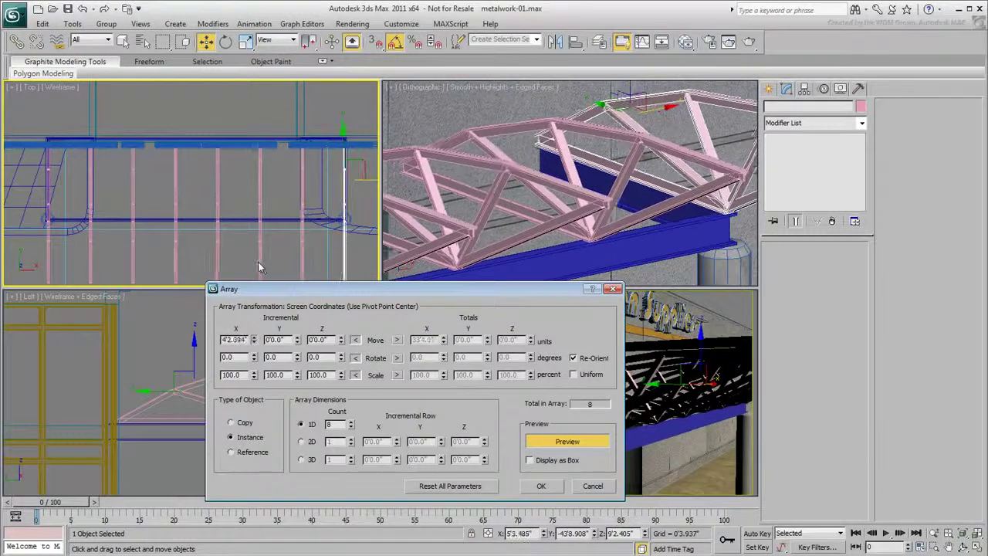
click(541, 485)
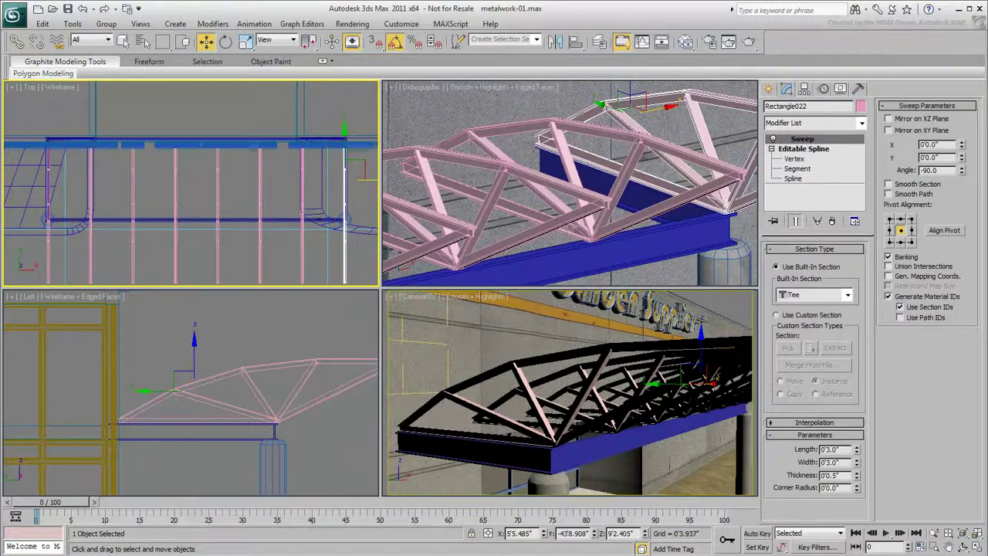
Orbit to inspect the eight trusses on the beams, then maximize the Left view.
scroll(578, 239, down, 4)
alt+middle_drag(577, 232, 595, 190)
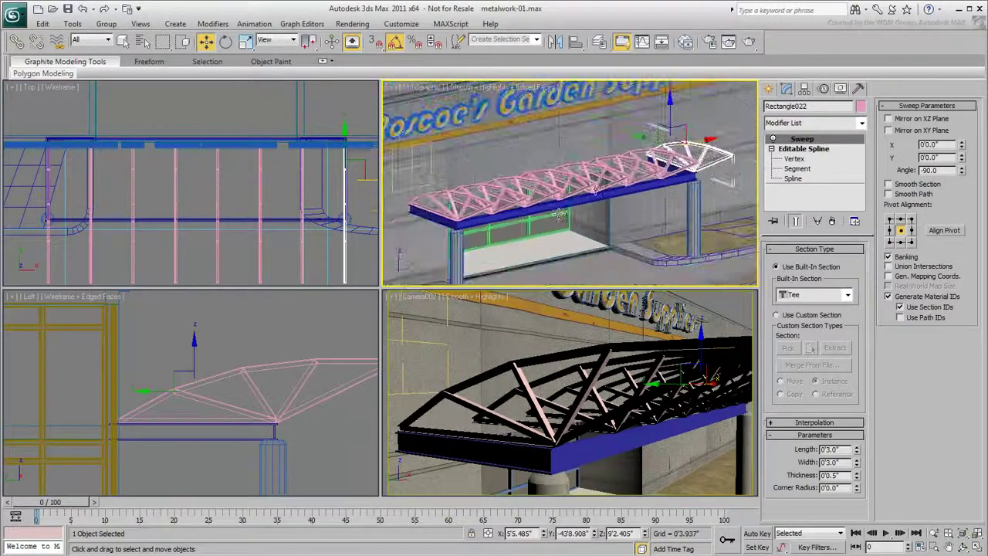
alt+middle_drag(556, 216, 553, 211)
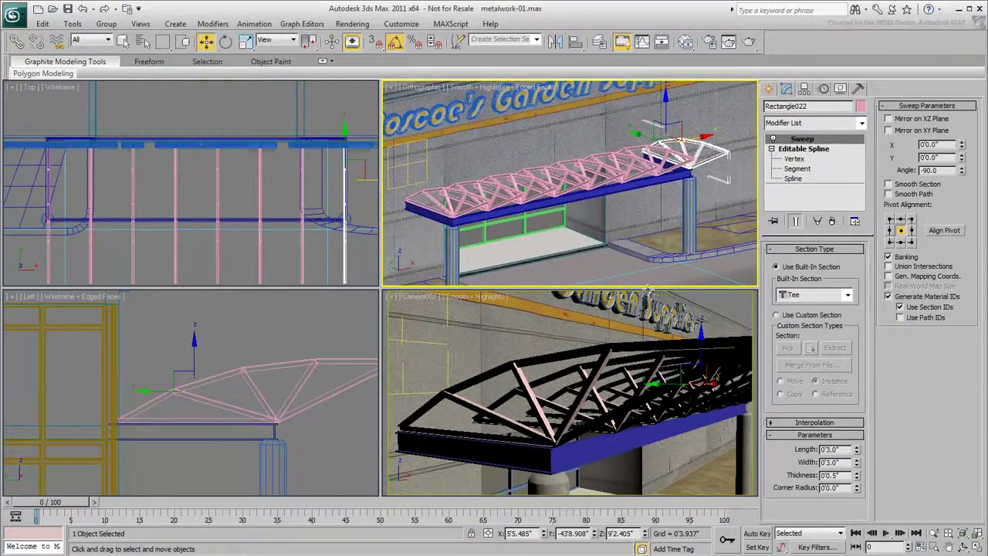
scroll(275, 340, down, 2)
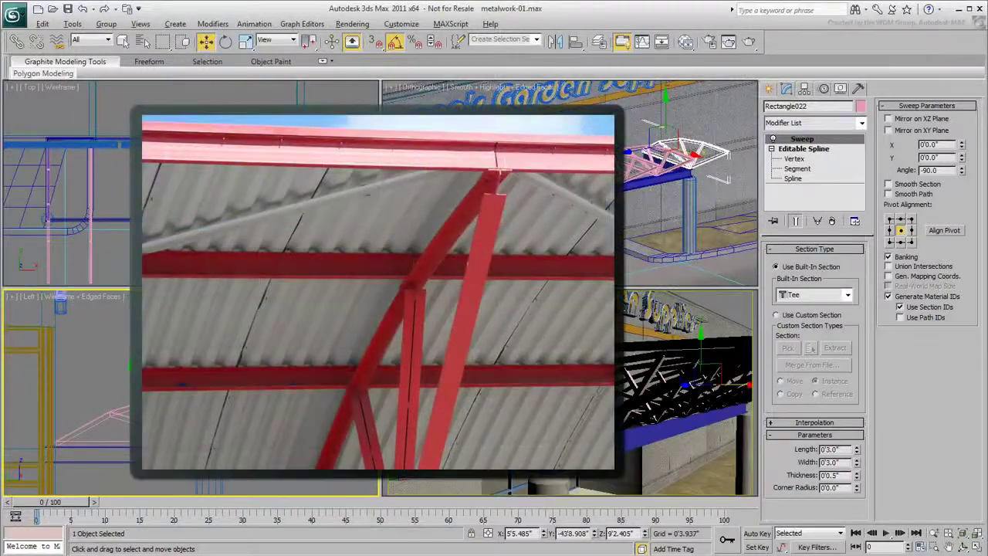
key(alt+w)
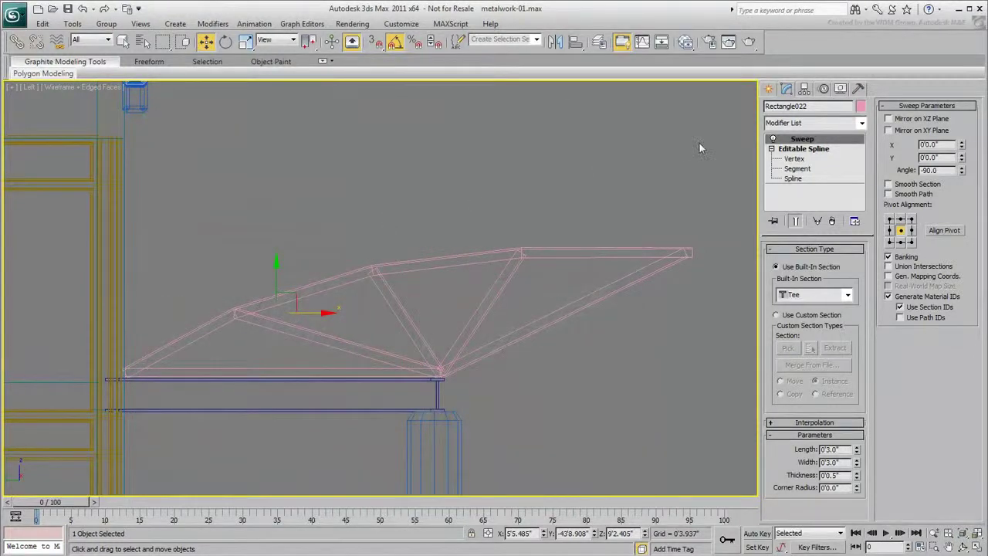
Draw a line with five points along the truss top chord, left end to right end.
click(768, 89)
click(785, 178)
click(125, 352)
click(222, 301)
click(365, 255)
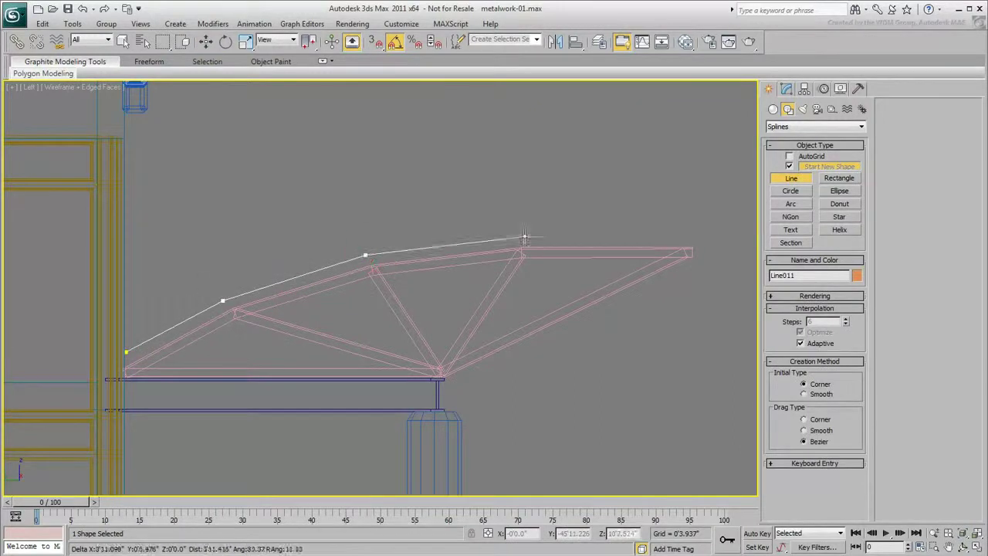
click(523, 237)
click(686, 237)
right_click(566, 361)
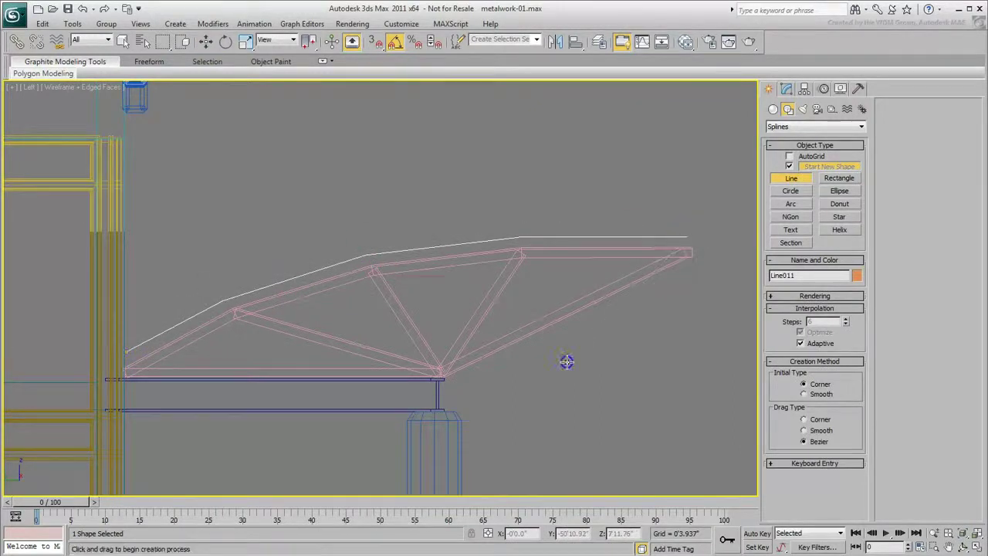
Align the new line with the canopy and extrude it 30'1.811" into the roof sheet.
key(alt+w)
right_click(230, 212)
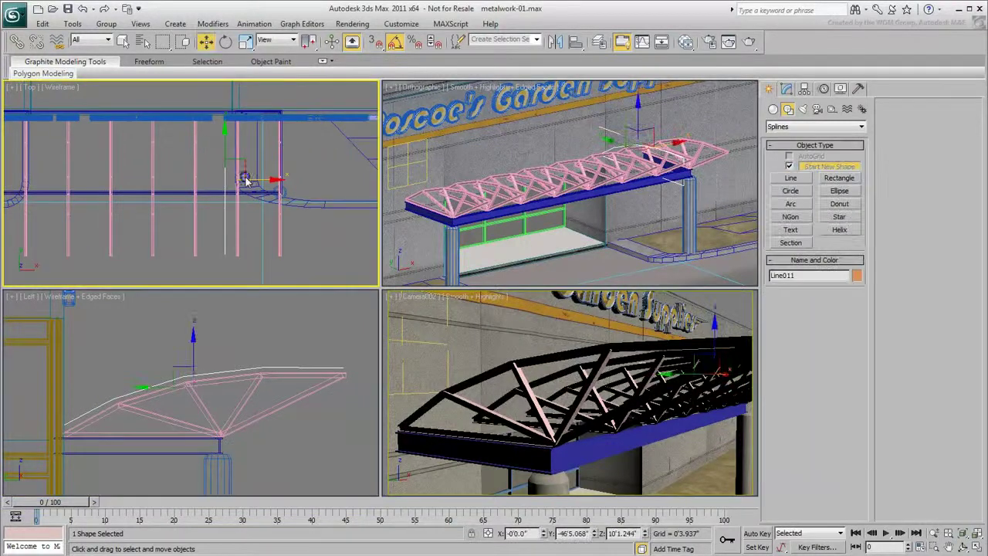
drag(245, 179, 364, 180)
click(786, 88)
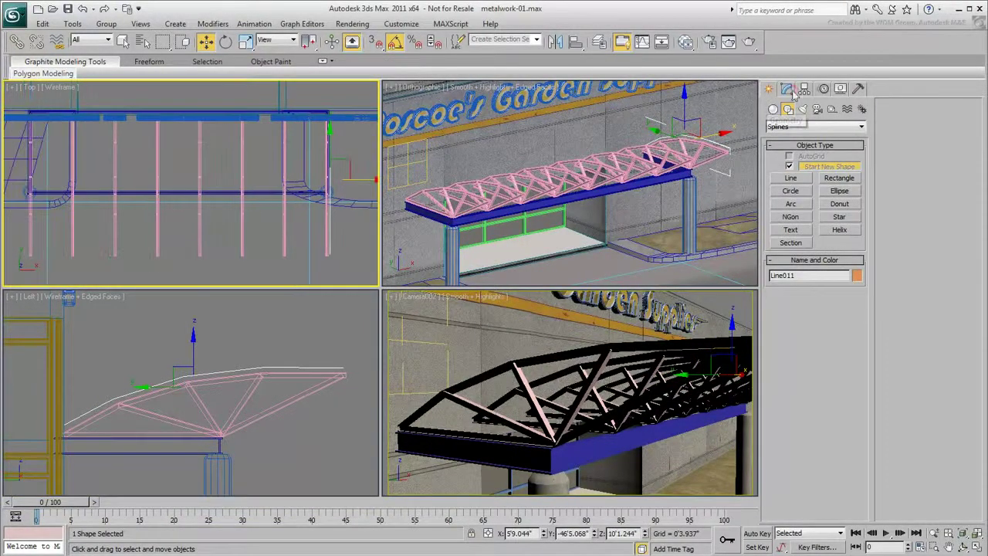
click(861, 125)
click(787, 521)
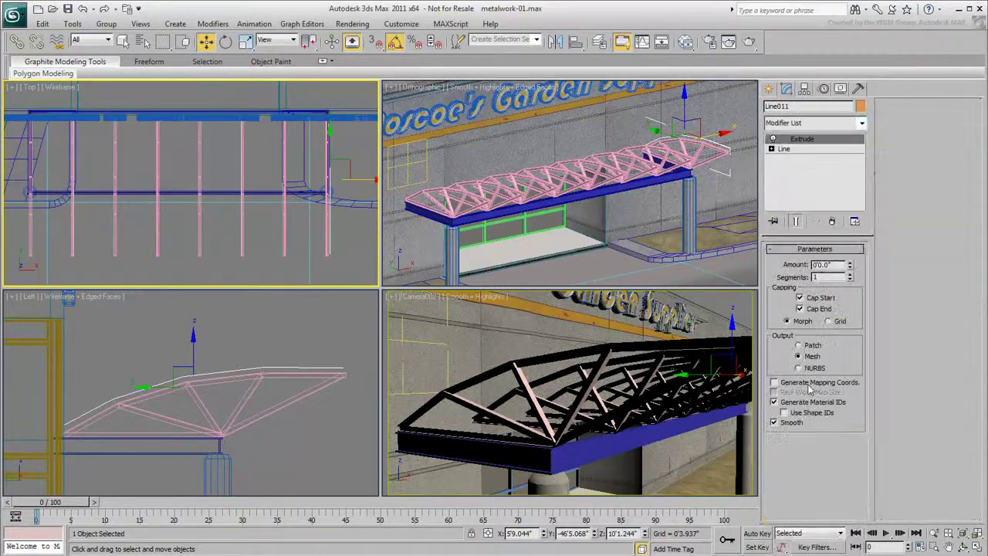
drag(850, 265, 850, 216)
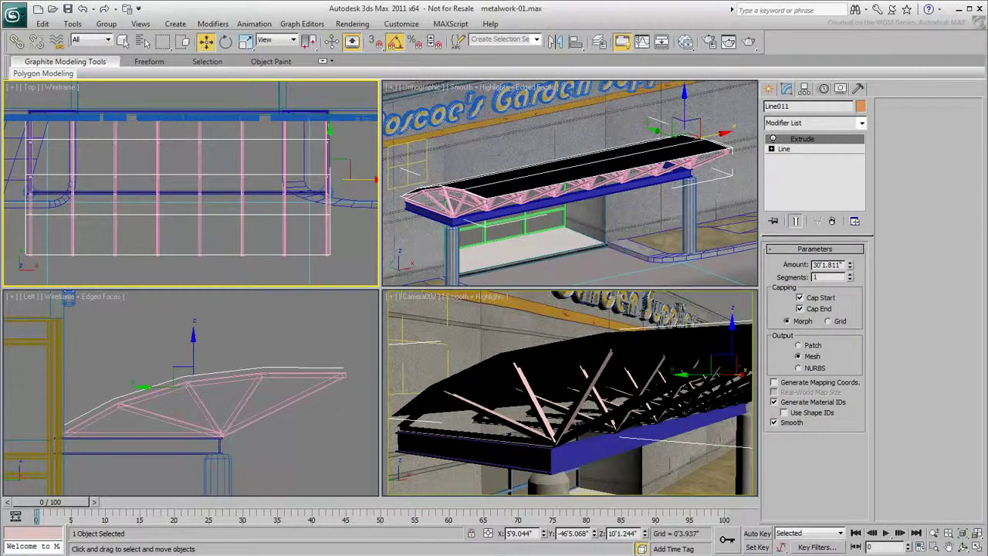
Convert the roof to Editable Poly and select a ring of its cross edges.
right_click(207, 225)
mouse_move(246, 338)
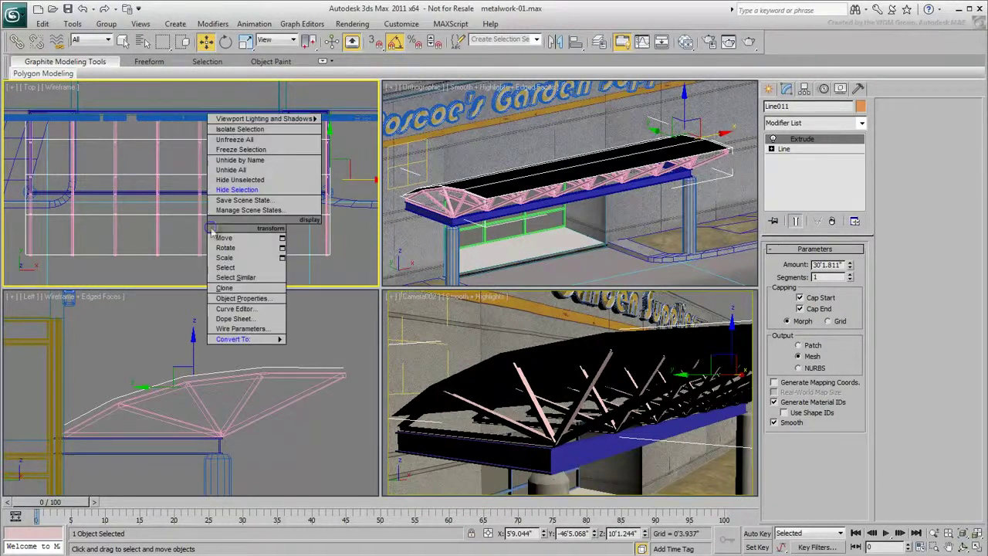
click(331, 349)
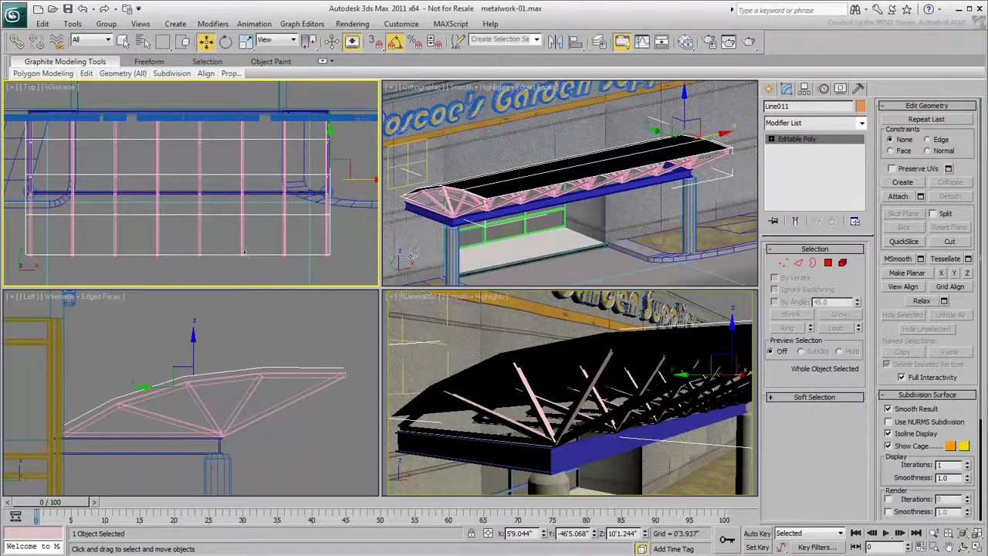
click(798, 263)
click(180, 255)
click(786, 327)
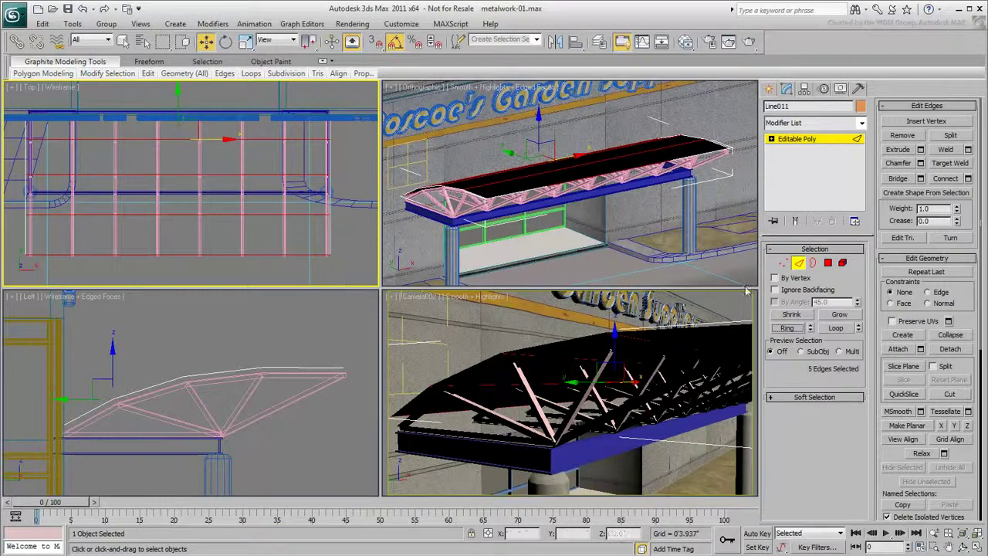
Create a linear shape named I-Support from the selected edge ring.
click(923, 200)
text(t)
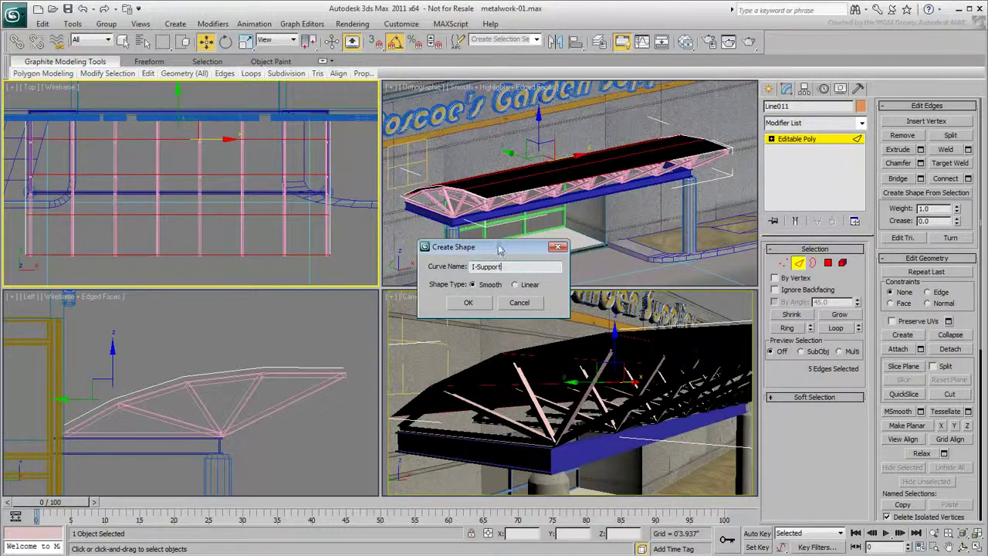
click(514, 285)
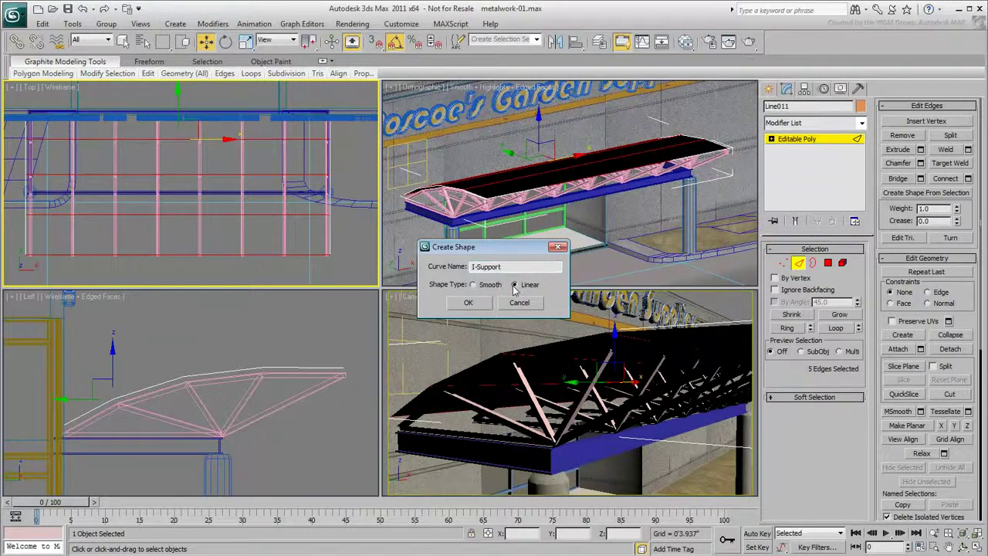
click(465, 304)
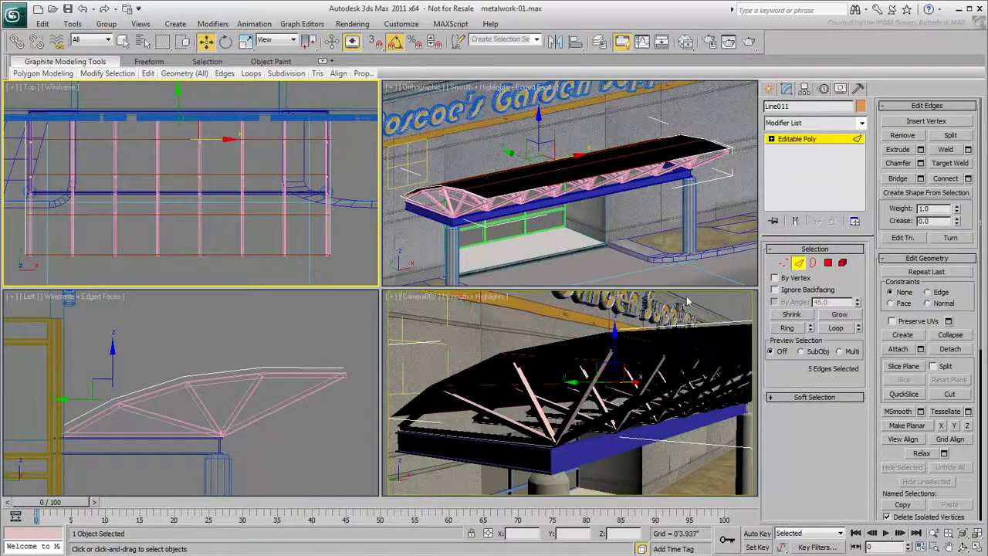
click(798, 264)
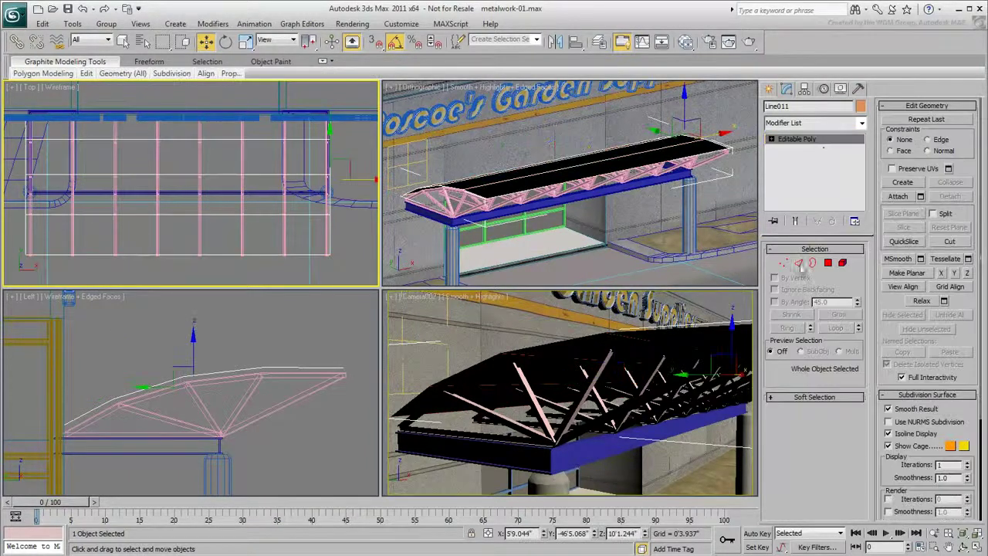
click(824, 123)
scroll(802, 347, down, 5)
Add a Shell to the roof with outer amount 0 and inner amount 0.75.
click(798, 370)
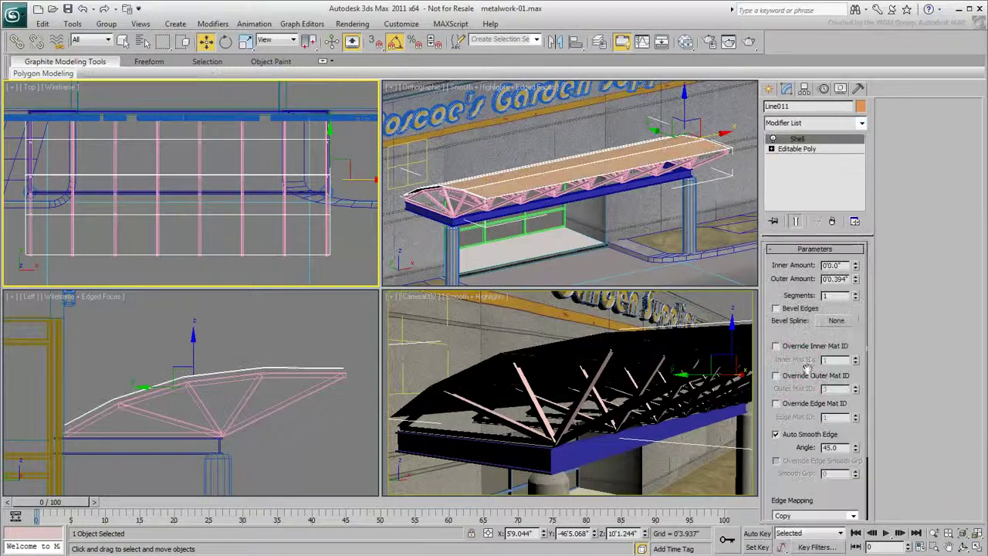
right_click(857, 279)
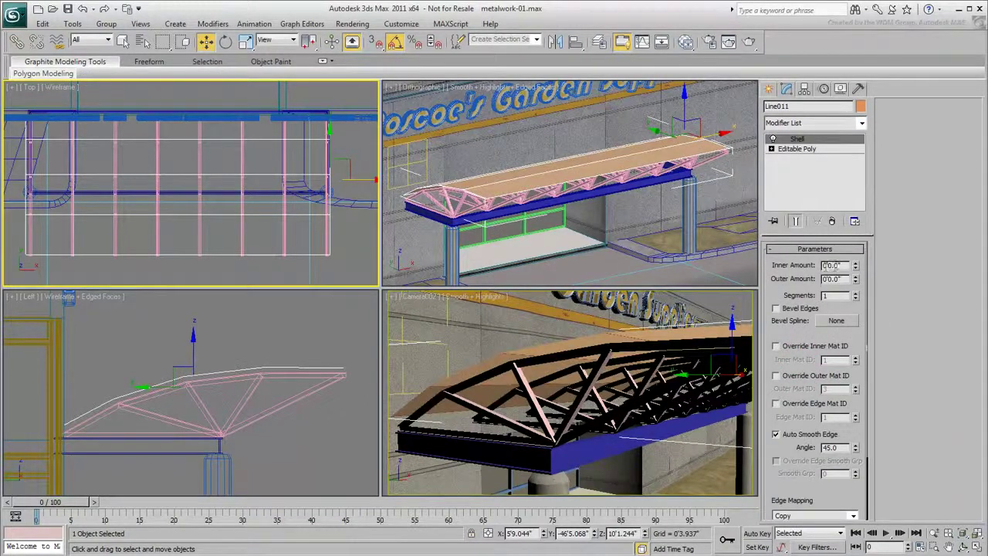
text(0.75)
key(Return)
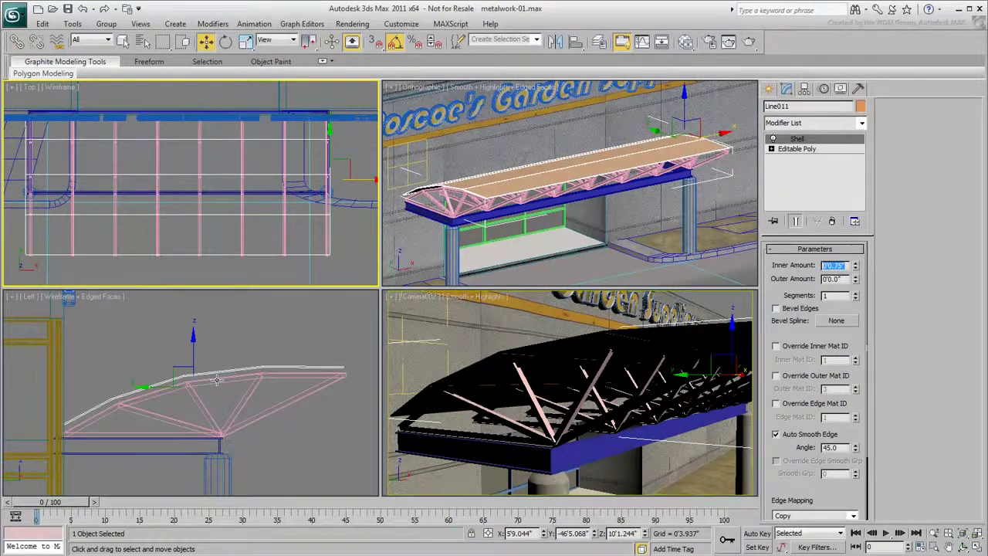
Select the I-Support shape by name.
scroll(217, 379, up, 2)
scroll(216, 379, up, 3)
scroll(281, 438, down, 3)
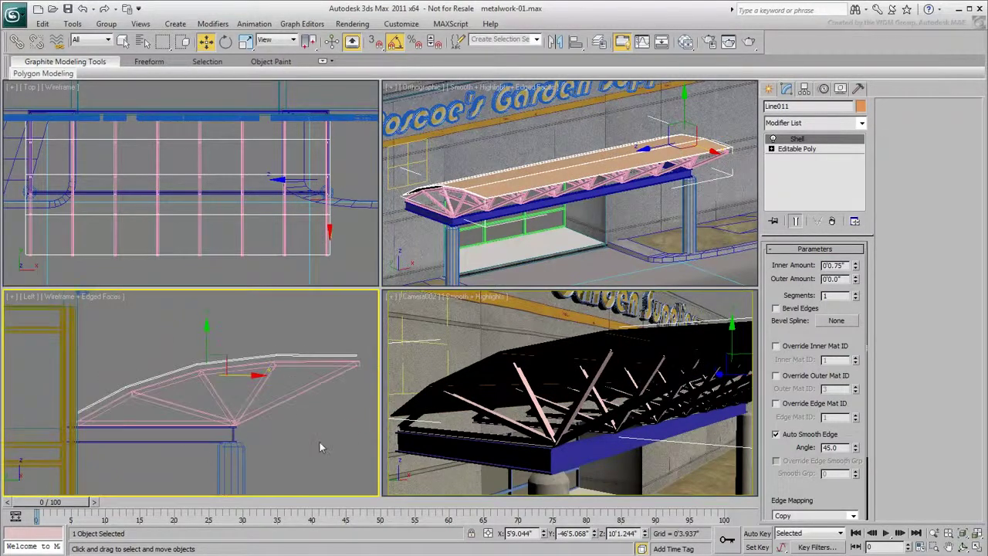
click(143, 43)
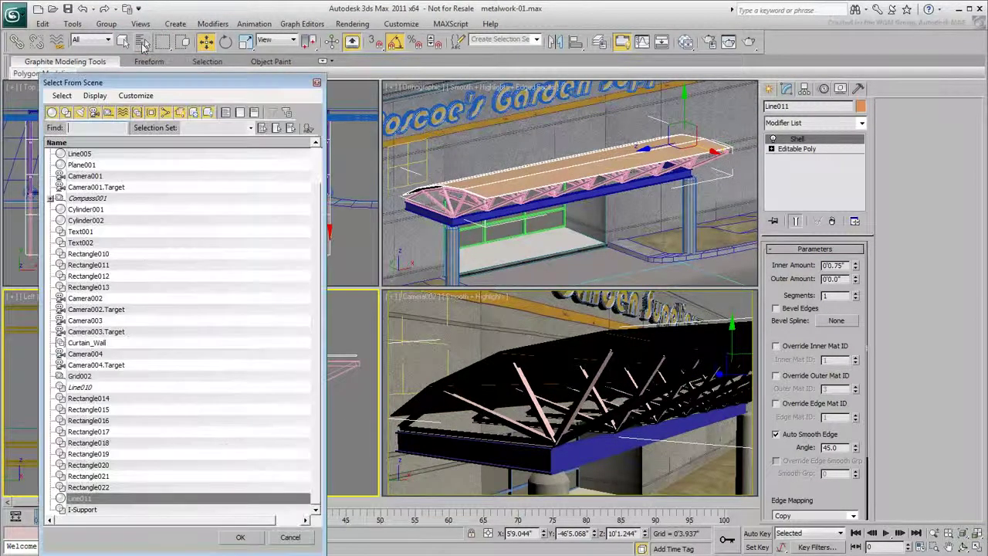
click(81, 509)
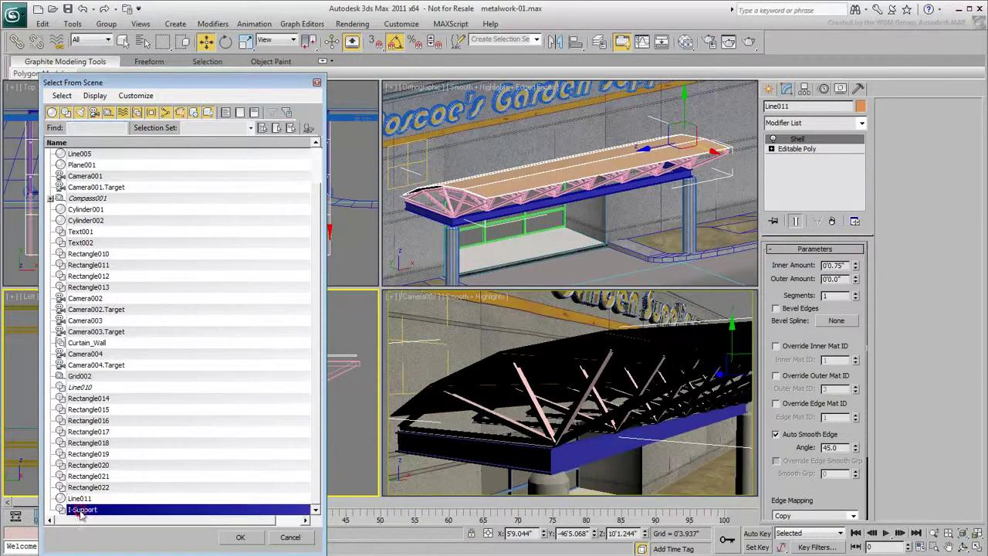
click(240, 536)
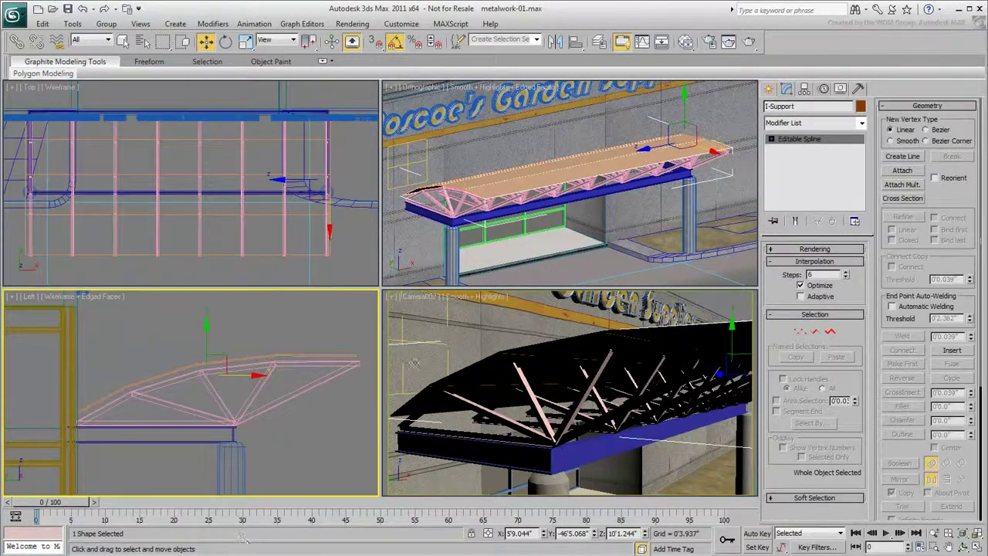
click(841, 124)
Sweep I-Support with a Wide Flange profile at angle 0, pivot at bottom-middle.
click(804, 503)
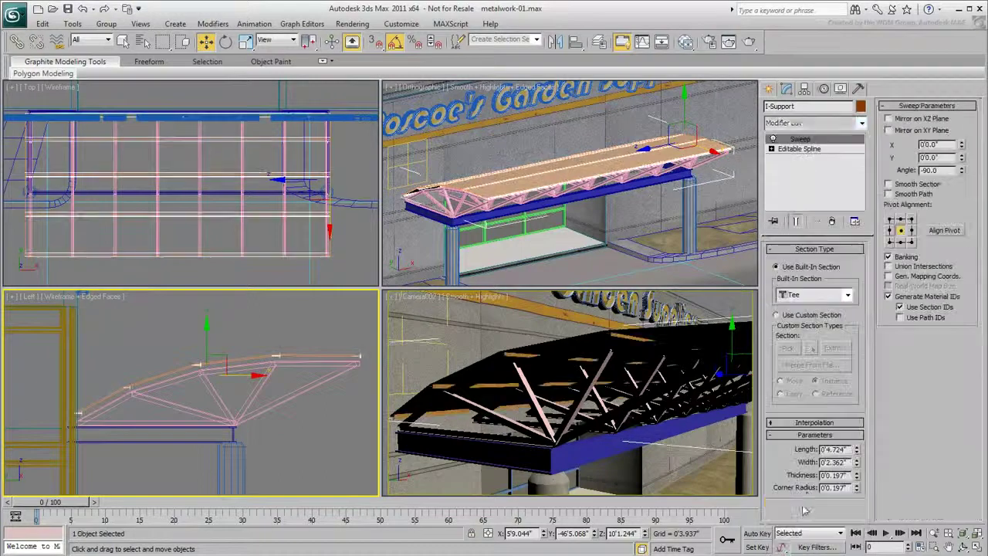
click(847, 296)
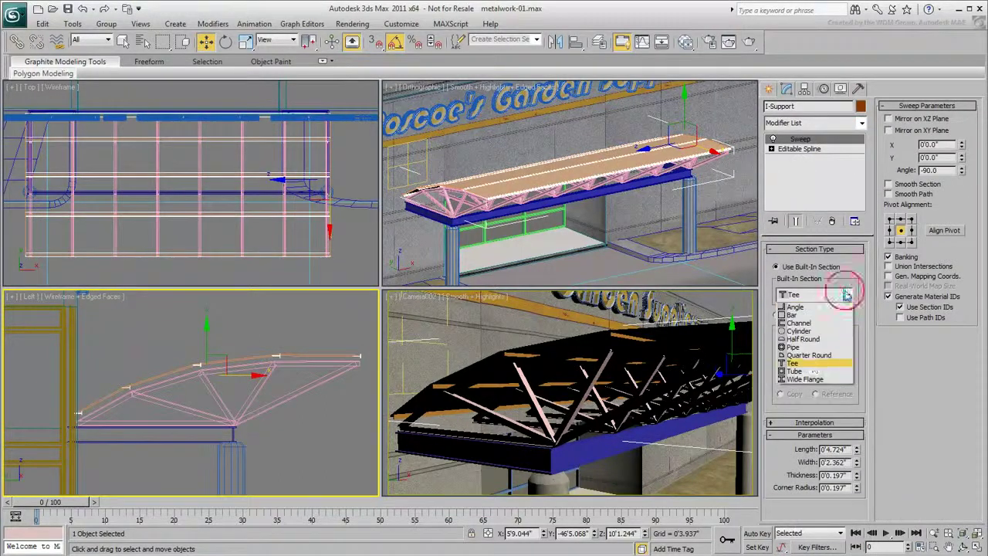
click(815, 380)
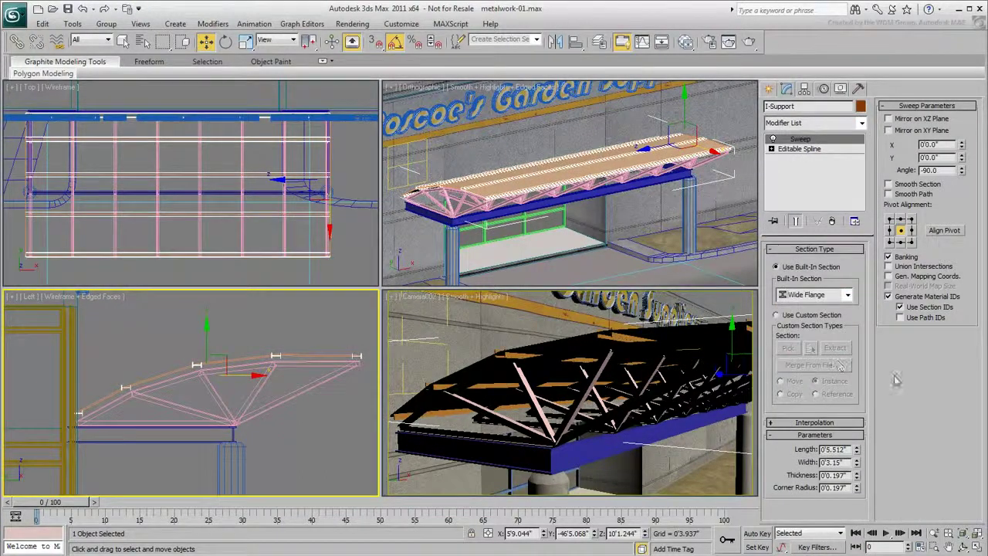
right_click(961, 172)
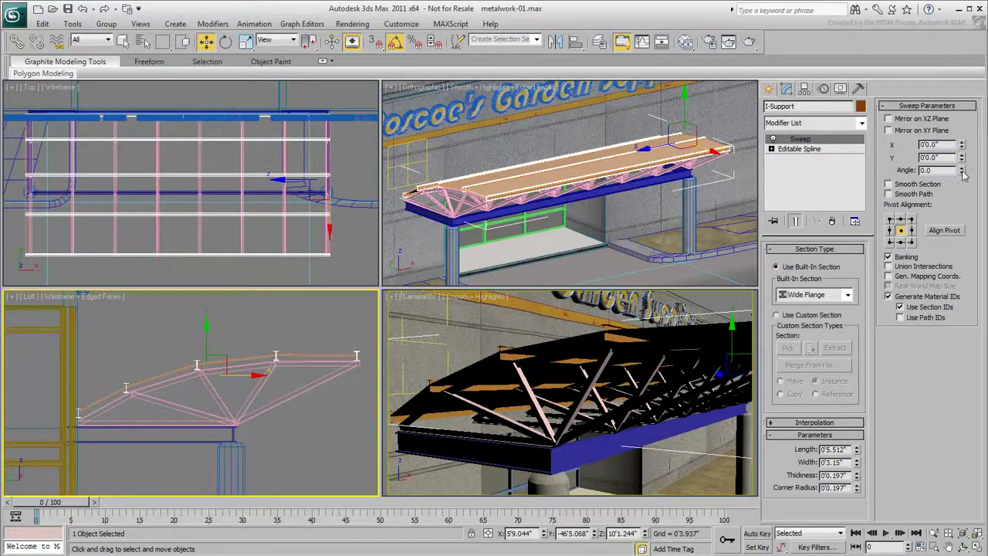
click(901, 222)
click(900, 242)
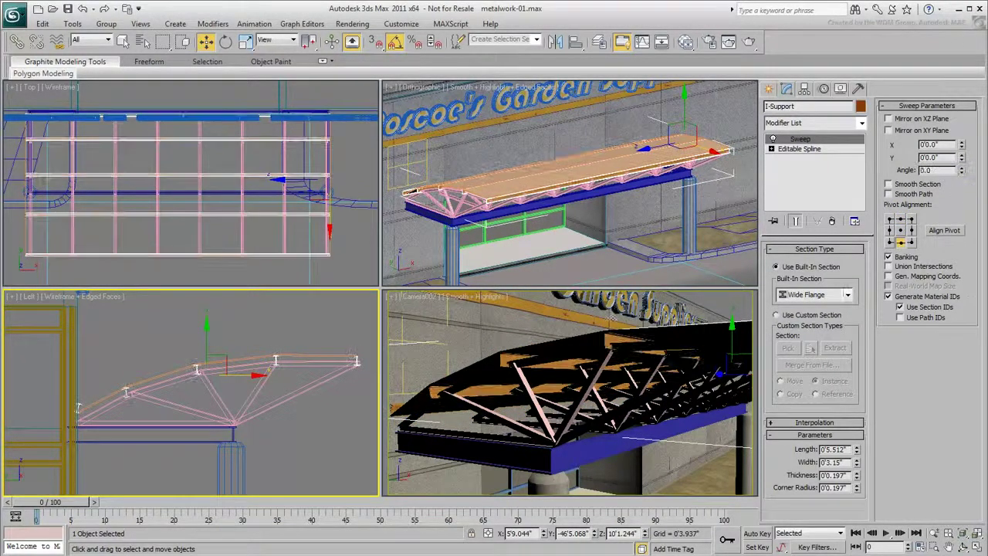
Reduce the beam depth to 0'2.866" with zero corner radius, then maximize the Left view.
scroll(344, 371, up, 4)
mouse_move(856, 452)
mouse_down()
mouse_move(858, 488)
mouse_move(856, 455)
mouse_up()
right_click(857, 488)
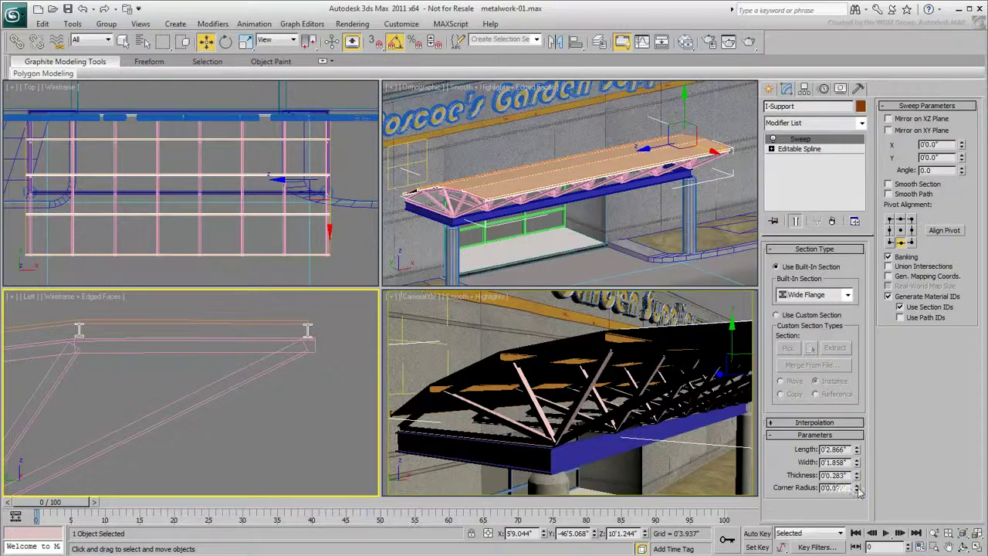
scroll(202, 389, down, 3)
key(alt+w)
middle_drag(363, 327, 446, 278)
scroll(446, 278, down, 2)
At Spline sub-object level, select the chord's end splines and rotate the end I-beam profile to follow the slope.
middle_drag(353, 319, 364, 331)
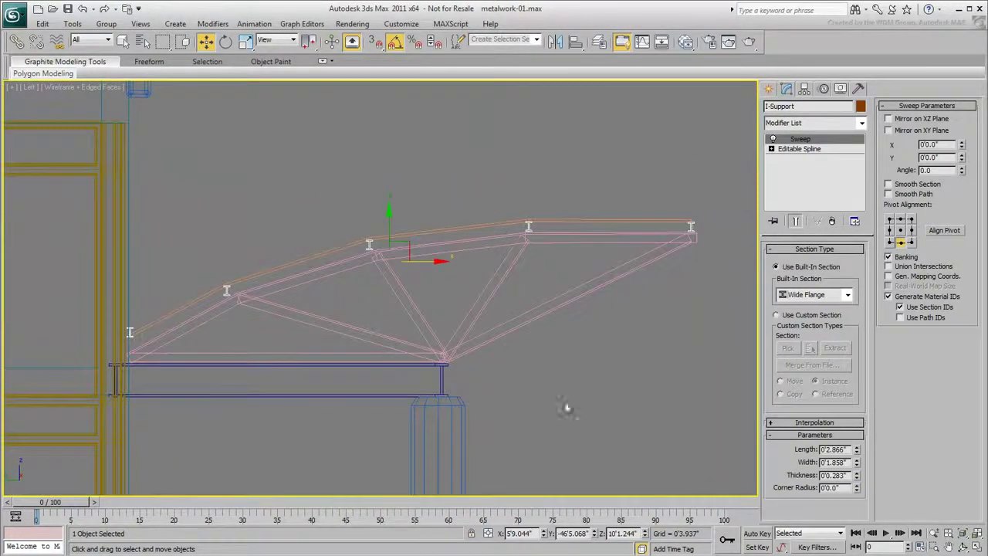
click(771, 149)
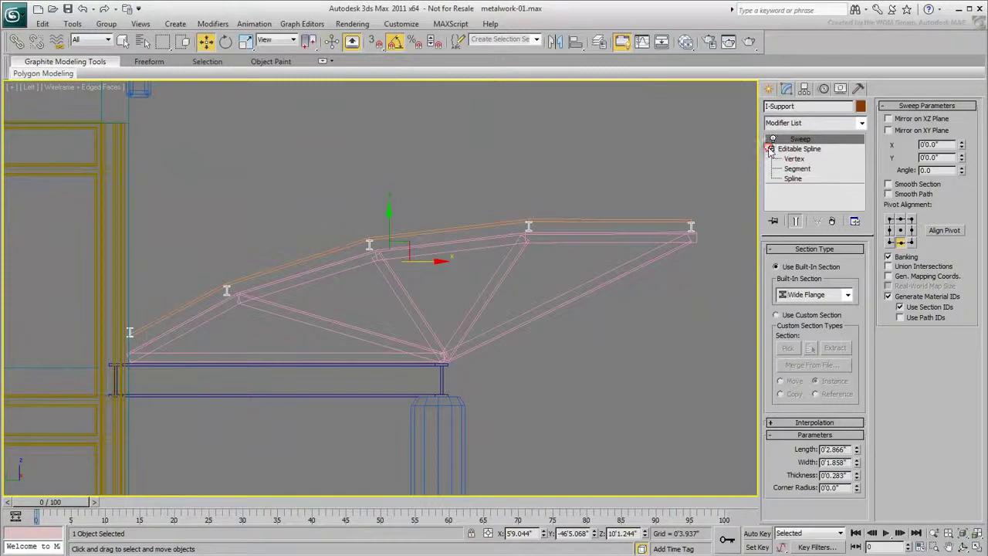
click(794, 179)
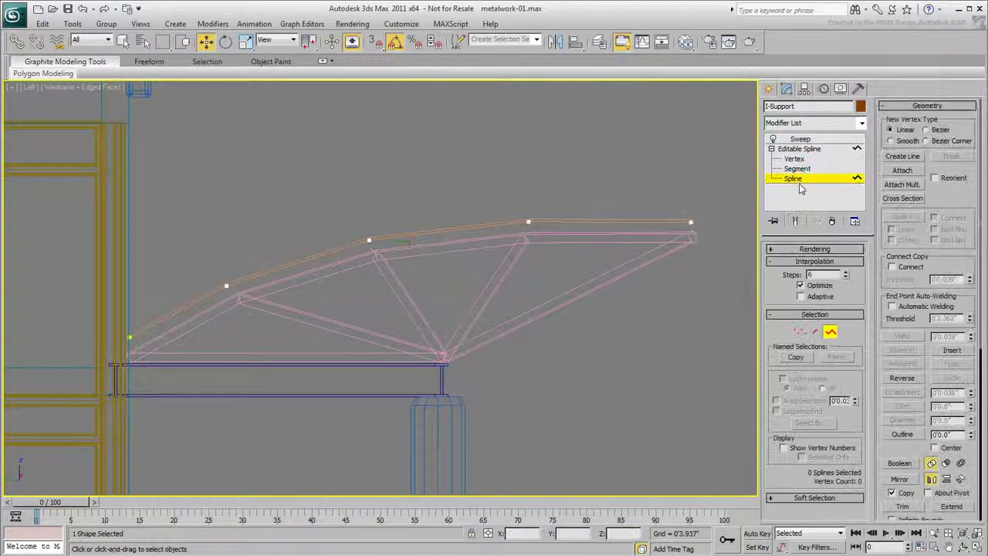
click(795, 221)
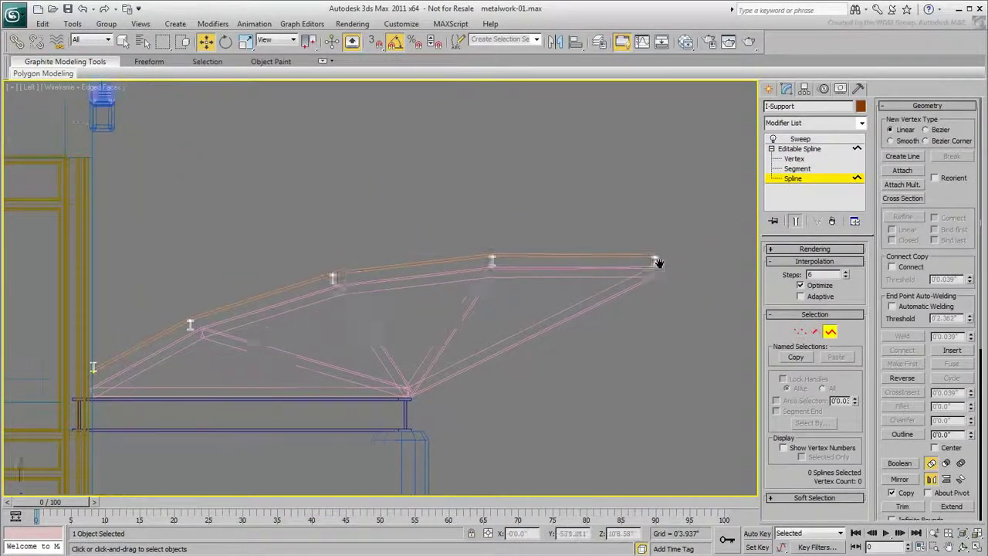
click(665, 258)
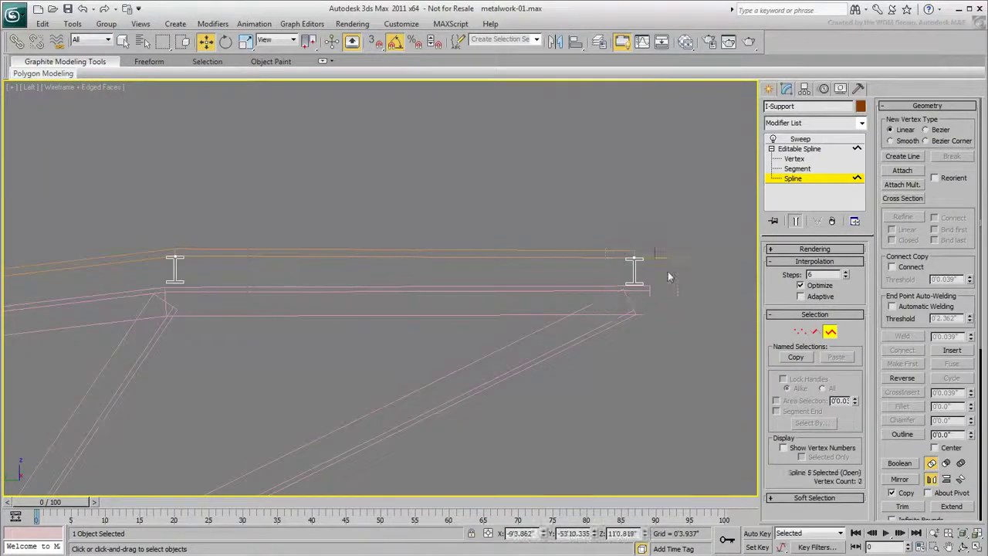
click(305, 195)
right_click(432, 188)
click(463, 199)
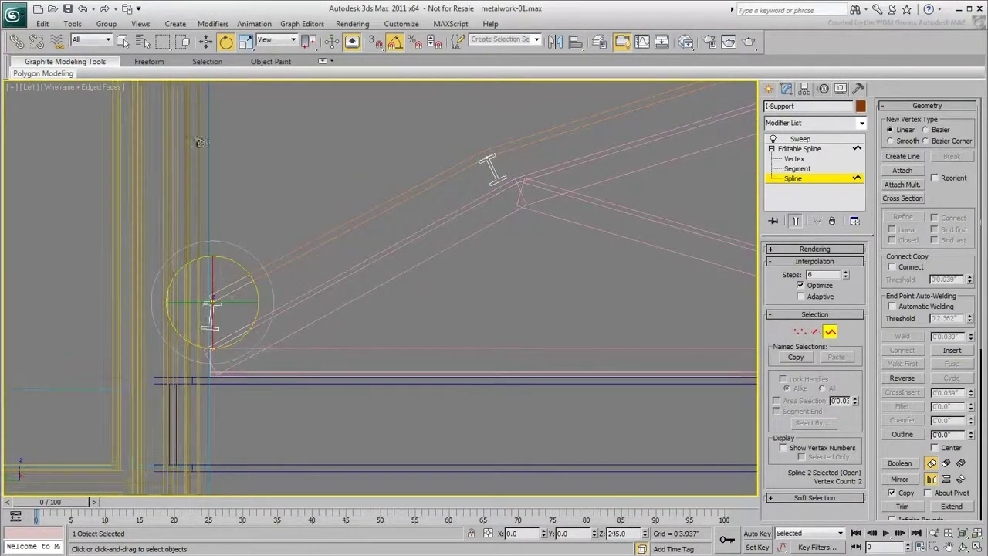
drag(200, 142, 294, 117)
Lengthen the Sweep's Wide Flange section to 0'3.153".
click(800, 139)
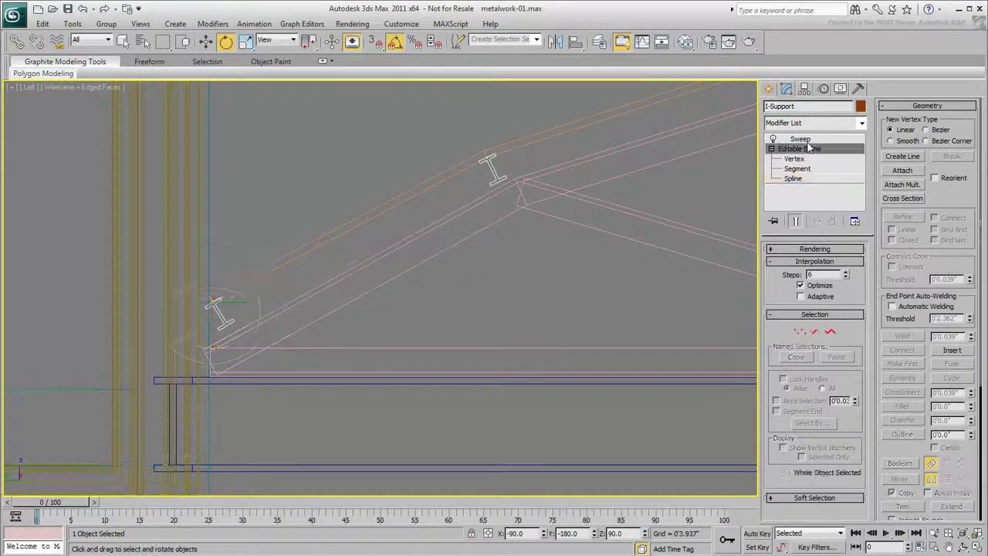
drag(856, 449, 855, 439)
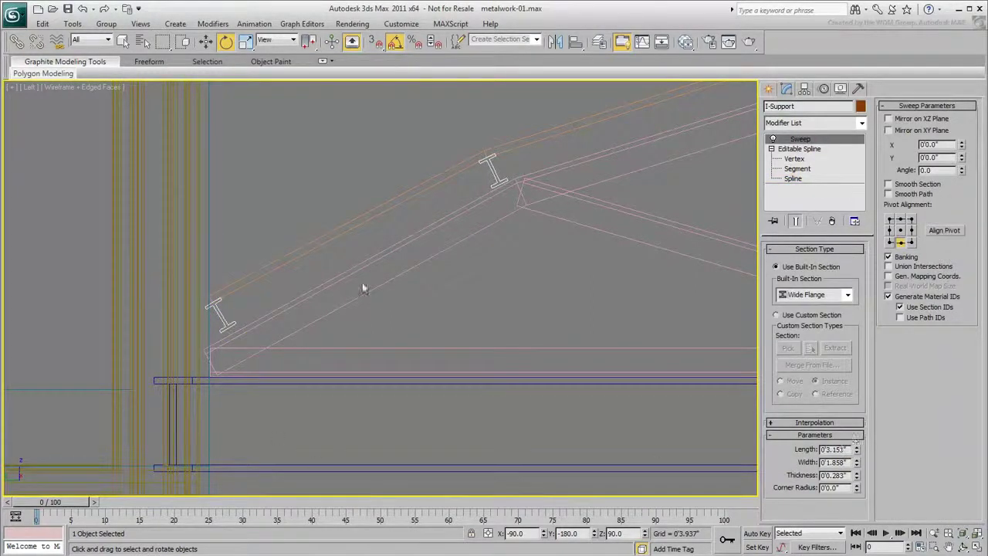
click(793, 179)
right_click(247, 270)
click(262, 279)
Leave spline editing, restore the four-viewport layout and select the whole truss frame.
scroll(624, 228, down, 5)
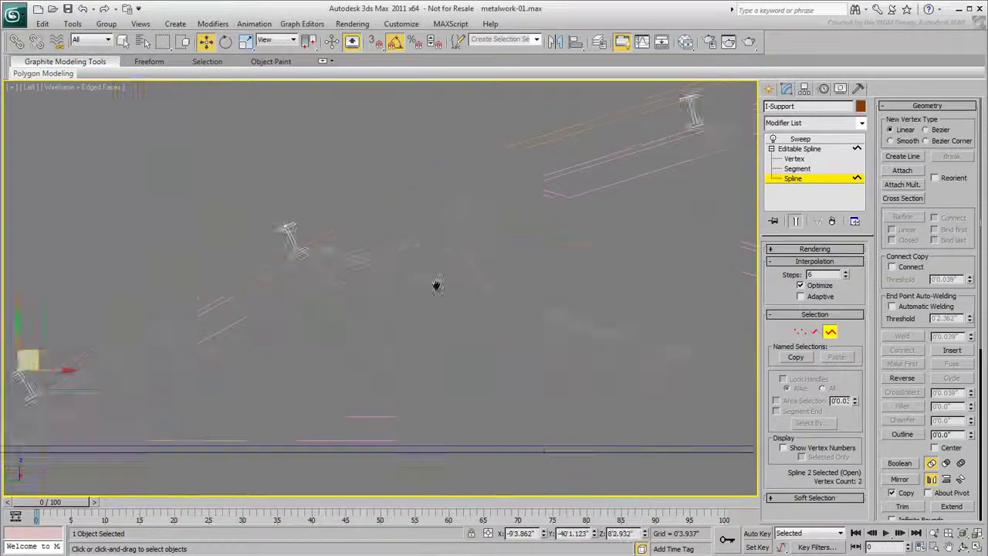
mouse_move(558, 319)
middle_down()
mouse_move(535, 342)
mouse_move(558, 300)
middle_up()
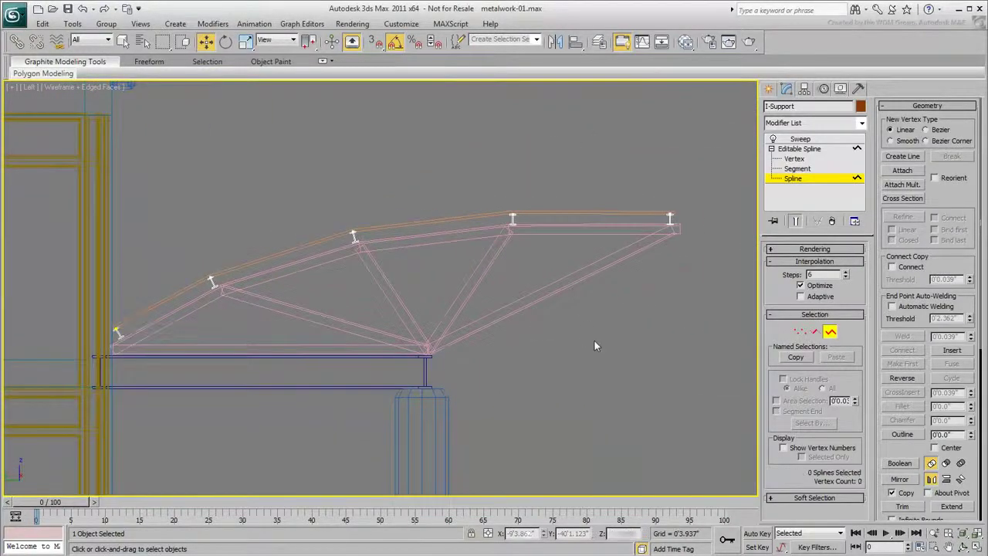
click(829, 331)
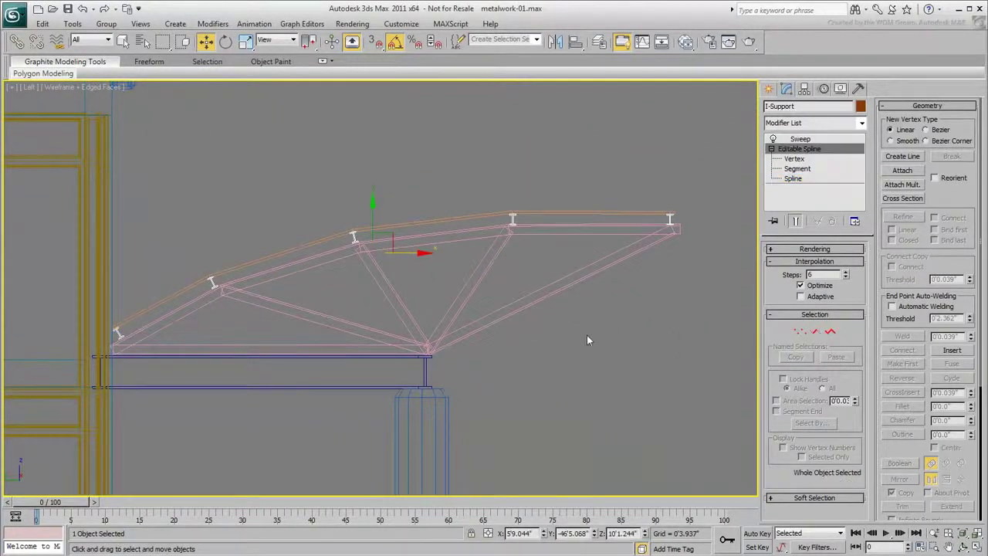
middle_drag(586, 335, 556, 330)
key(alt+w)
mouse_move(343, 318)
mouse_down()
mouse_move(62, 411)
mouse_move(47, 438)
mouse_up()
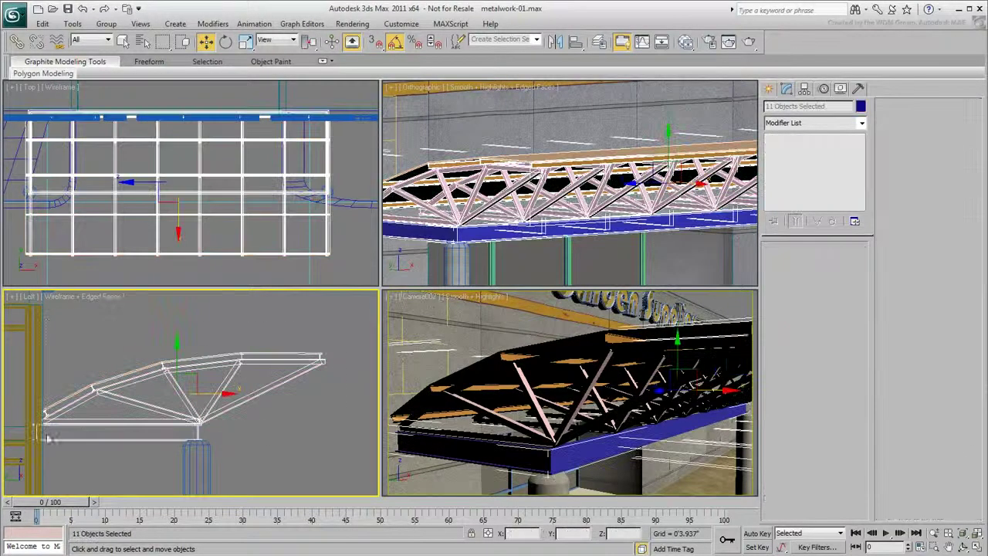
Assign the Blue Metal material to the truss members, excluding the top chord.
alt+click(261, 360)
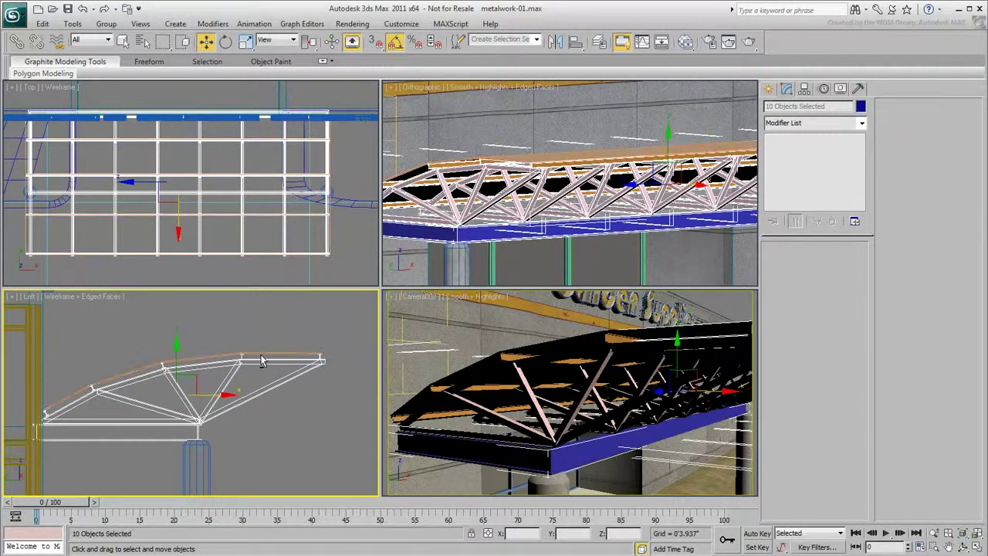
click(686, 42)
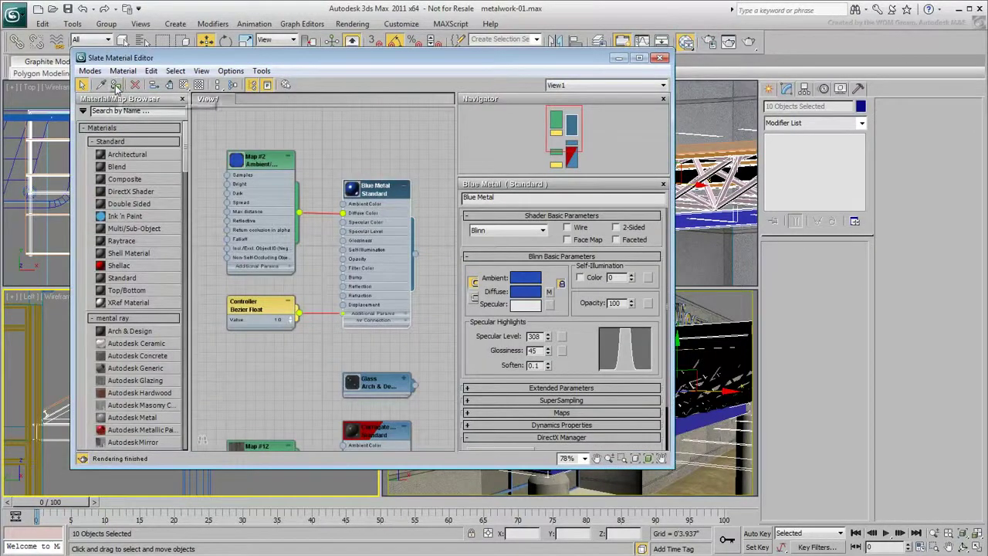
click(661, 59)
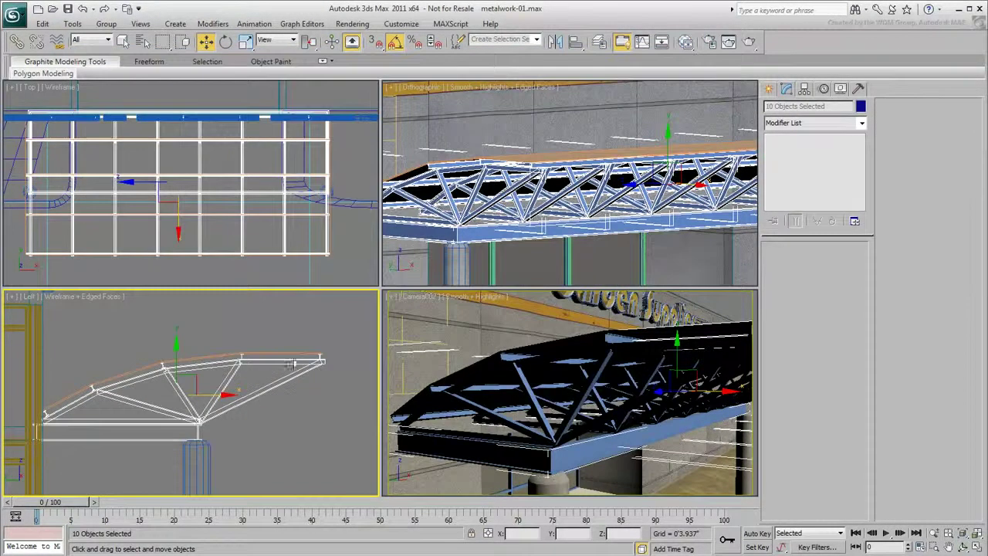
Apply the Corrugated Metal material to the roof shell Line011.
click(292, 353)
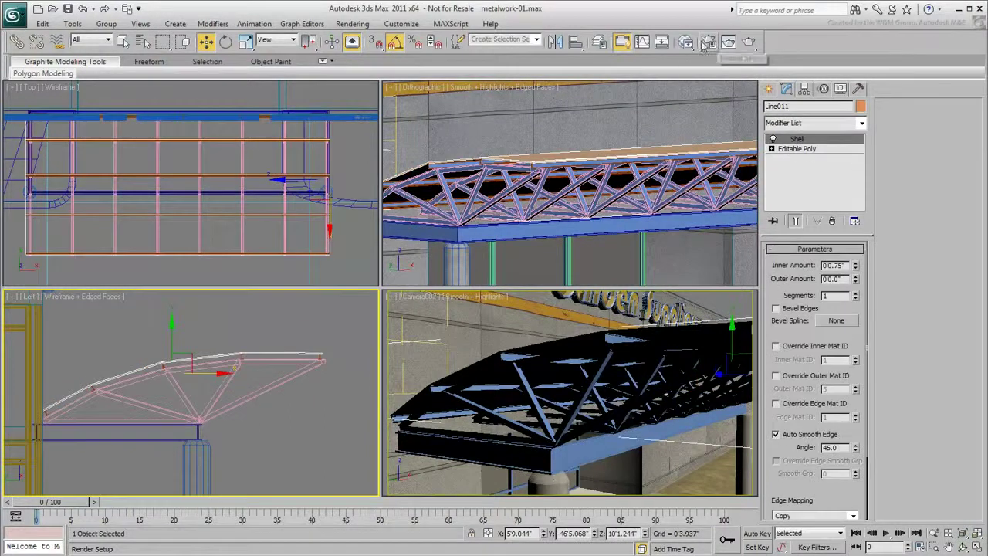
click(686, 42)
middle_drag(280, 405, 278, 277)
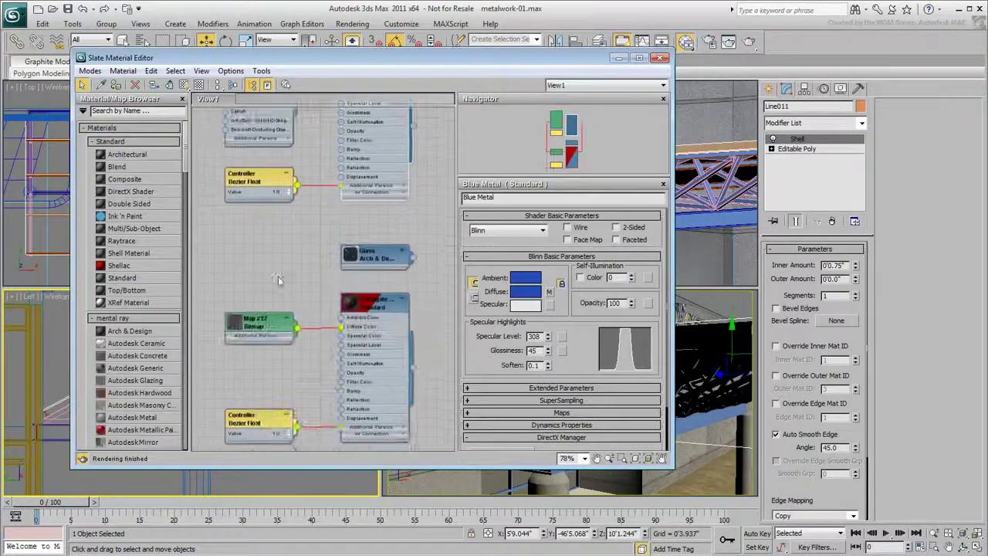
double_click(395, 306)
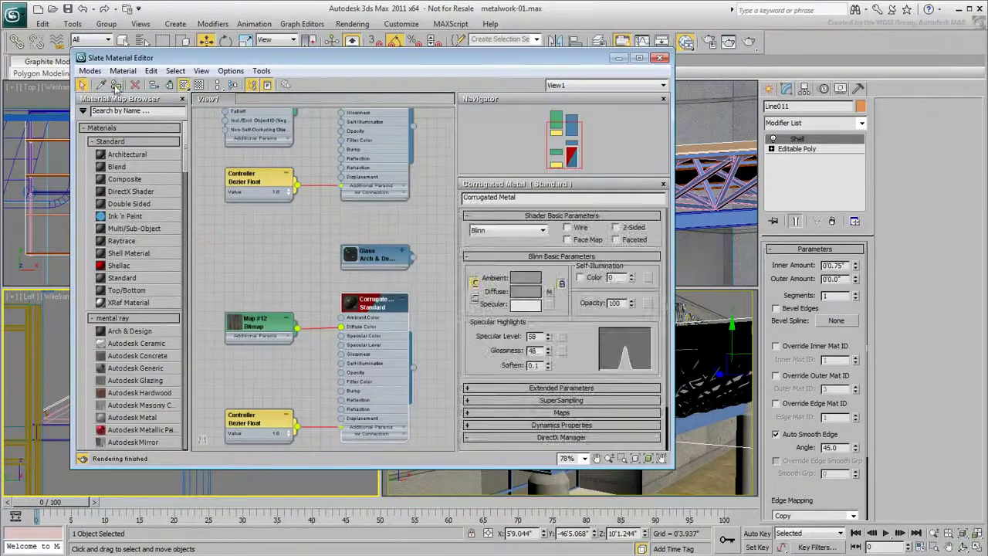
click(115, 87)
click(659, 58)
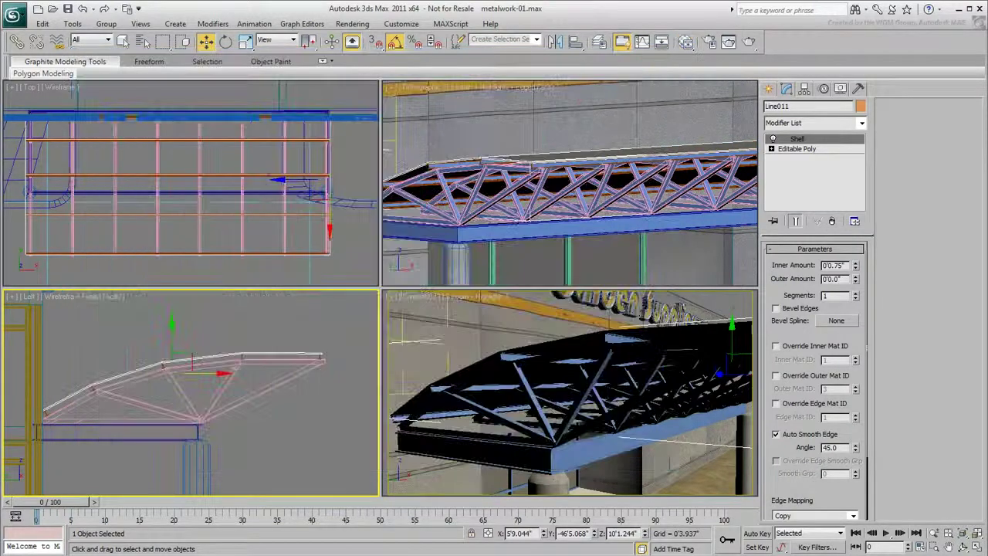
middle_click(224, 224)
Add a Planar UVW Mapping modifier to Line011, view-aligned to Top, with Length 9'0".
key(F3)
middle_drag(212, 231, 223, 220)
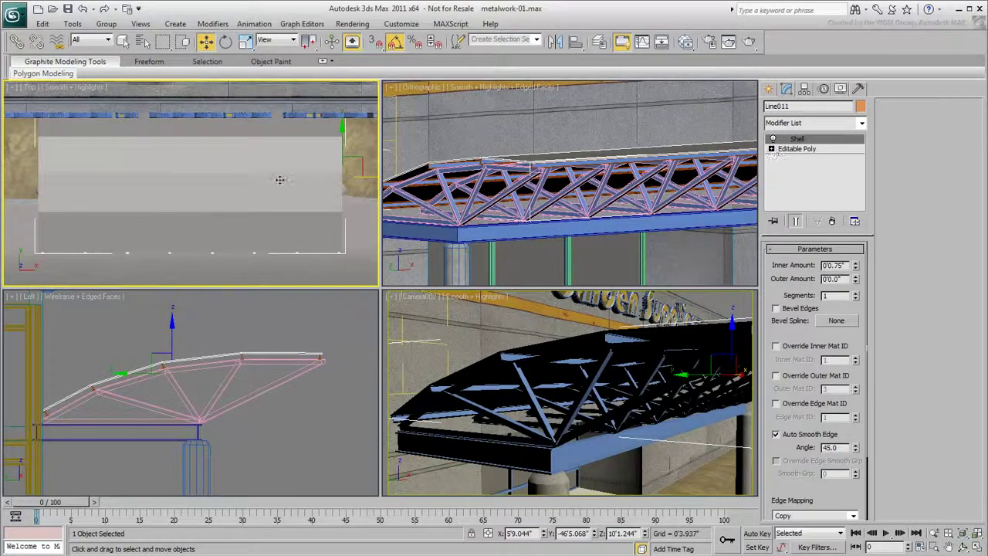
click(822, 123)
text(uvw)
key(Return)
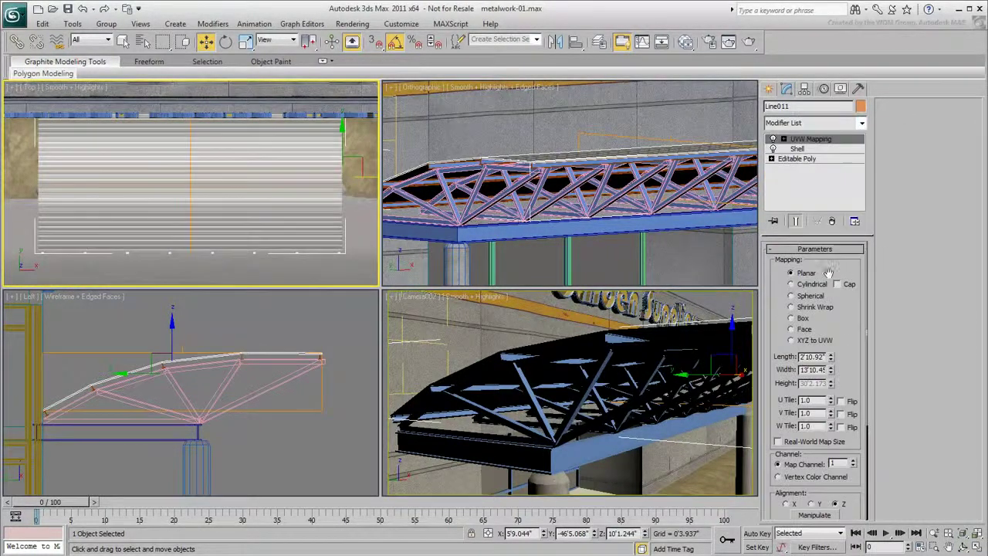
drag(849, 376, 848, 104)
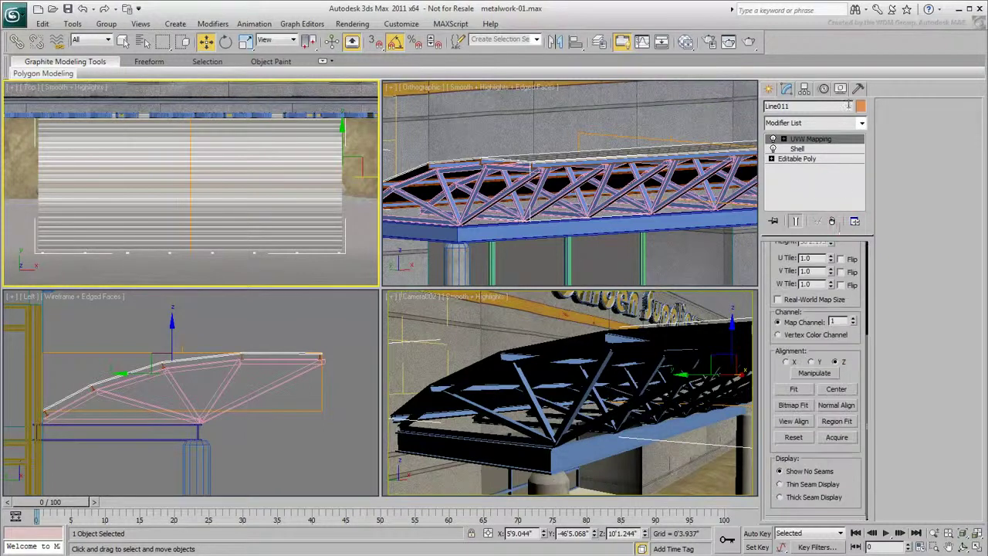
click(795, 421)
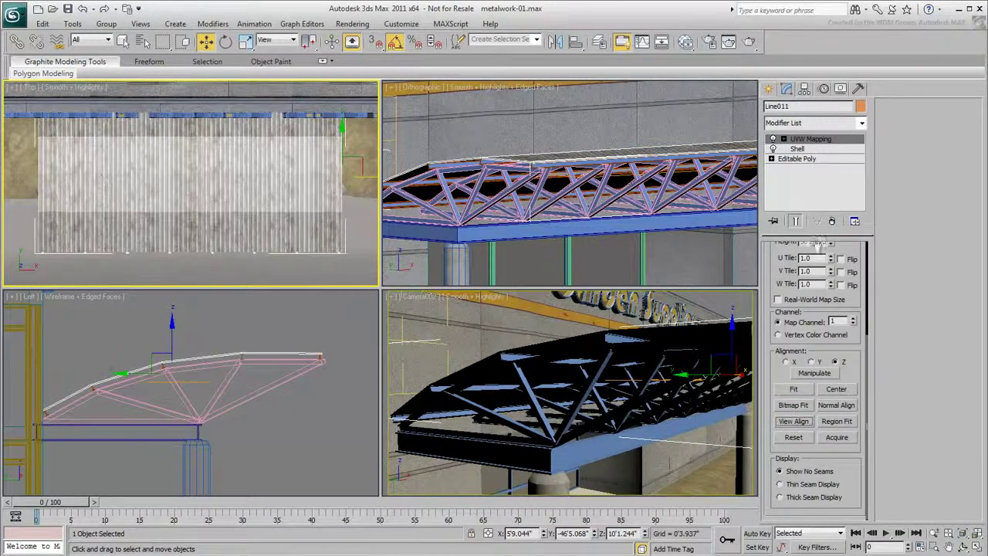
drag(855, 250, 865, 476)
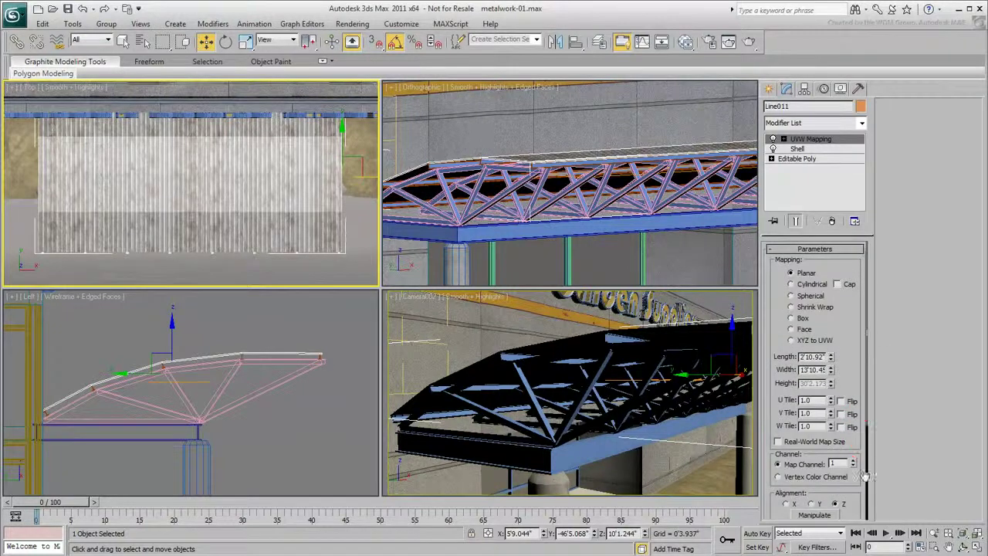
double_click(802, 357)
text(9')
key(Tab)
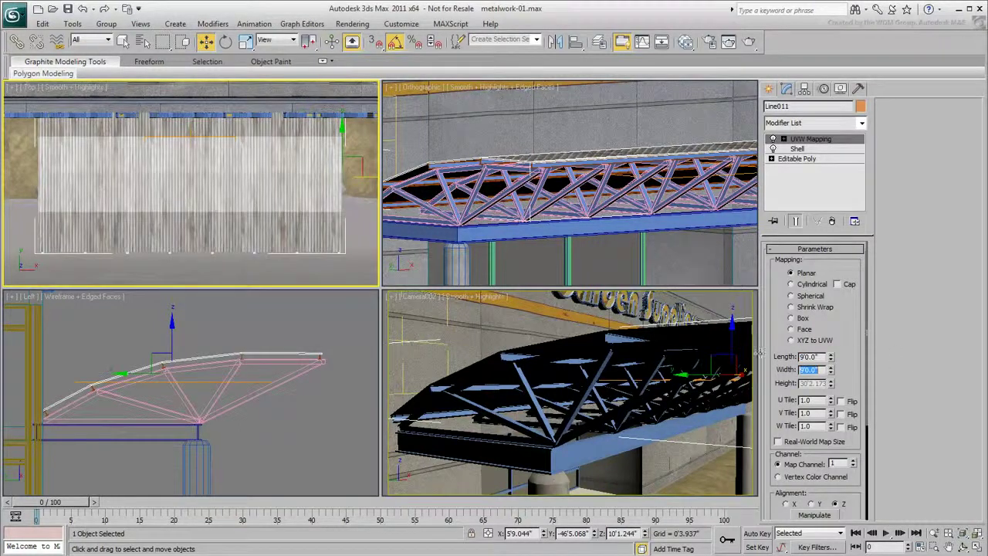
Region-select the beams, trusses and roof and group them as Canopy.
click(363, 347)
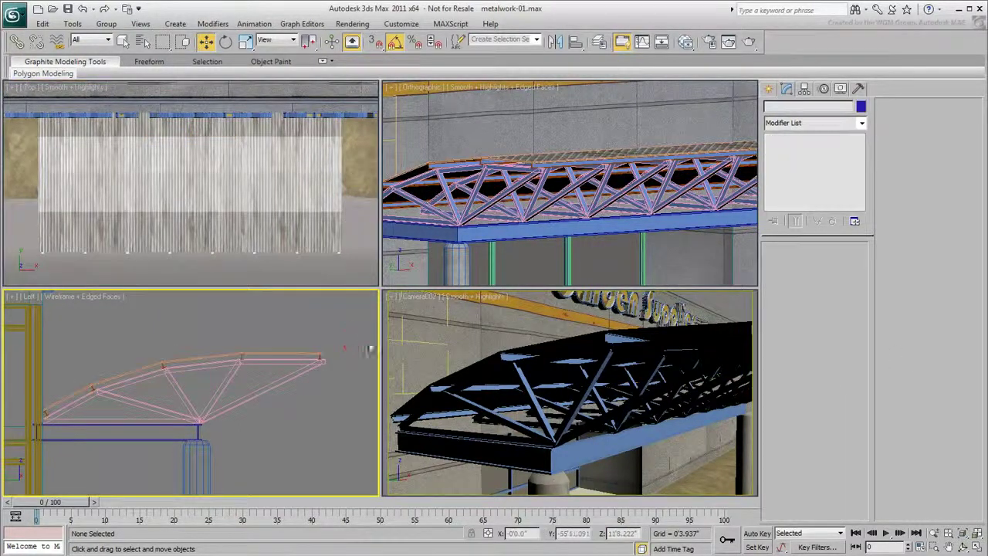
drag(340, 337, 53, 437)
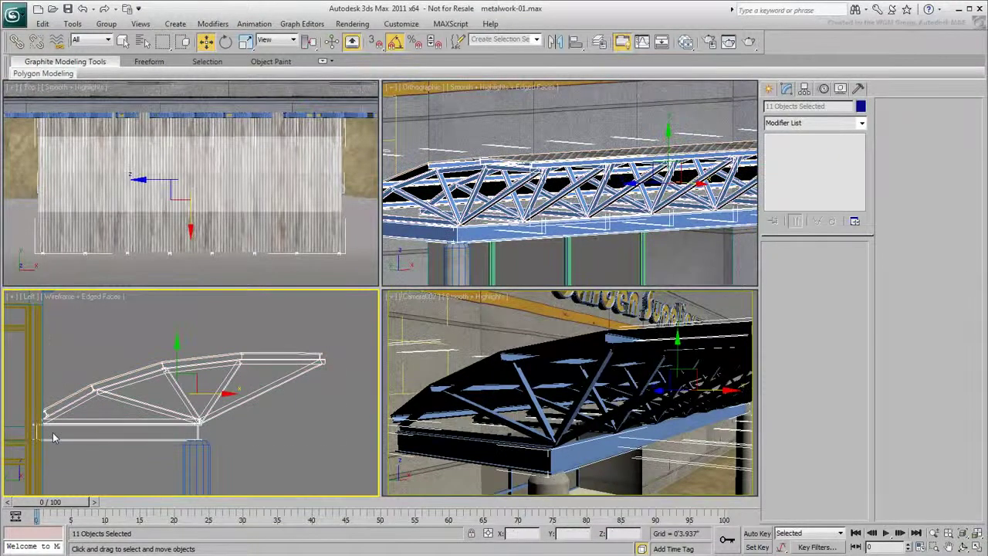
click(106, 24)
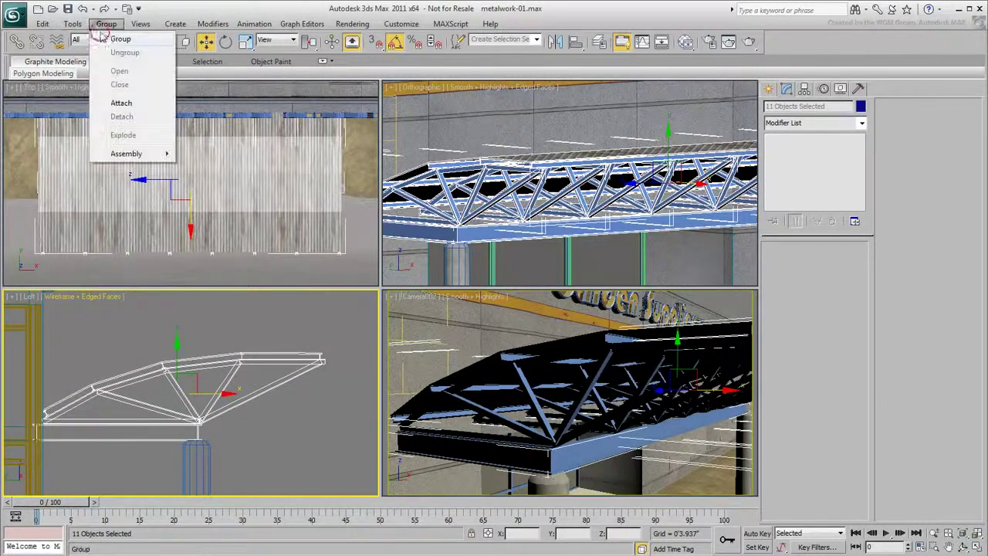
click(112, 37)
text(Cr)
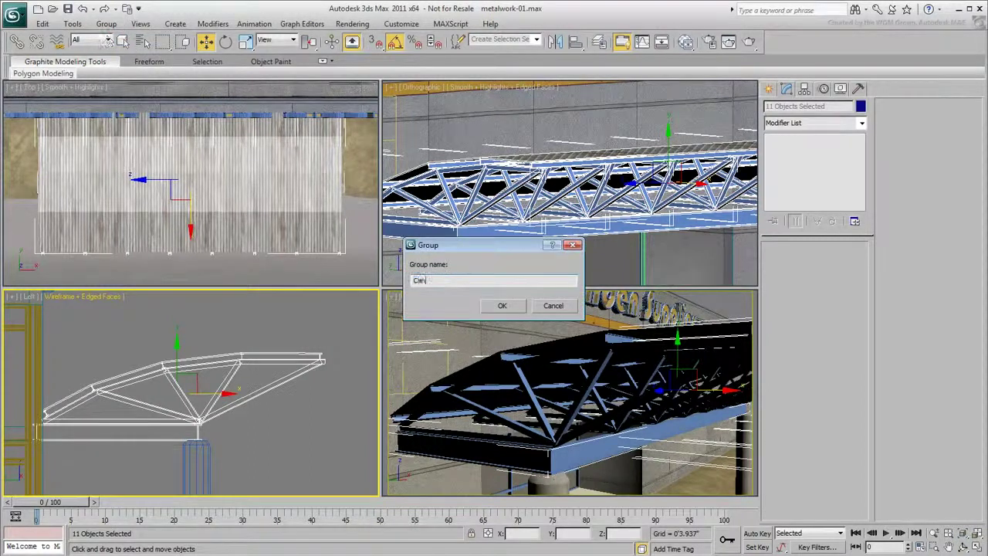
key(Return)
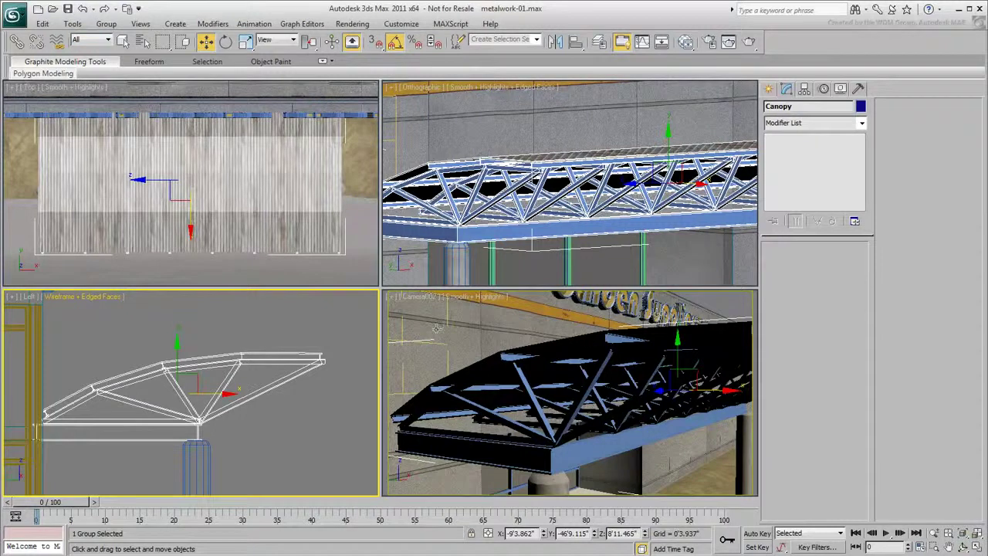
Render the Camera002 view of the canopy.
click(314, 424)
click(509, 403)
click(748, 42)
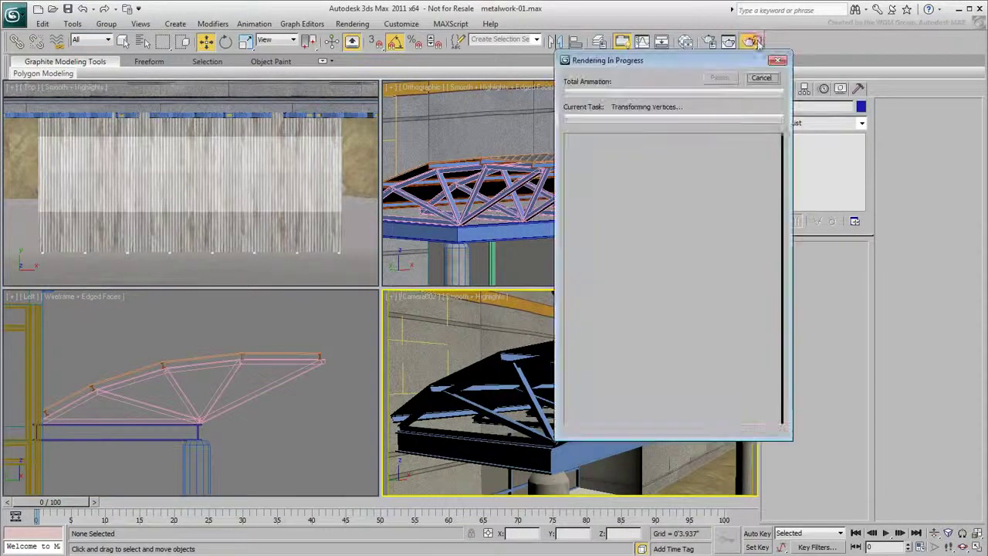